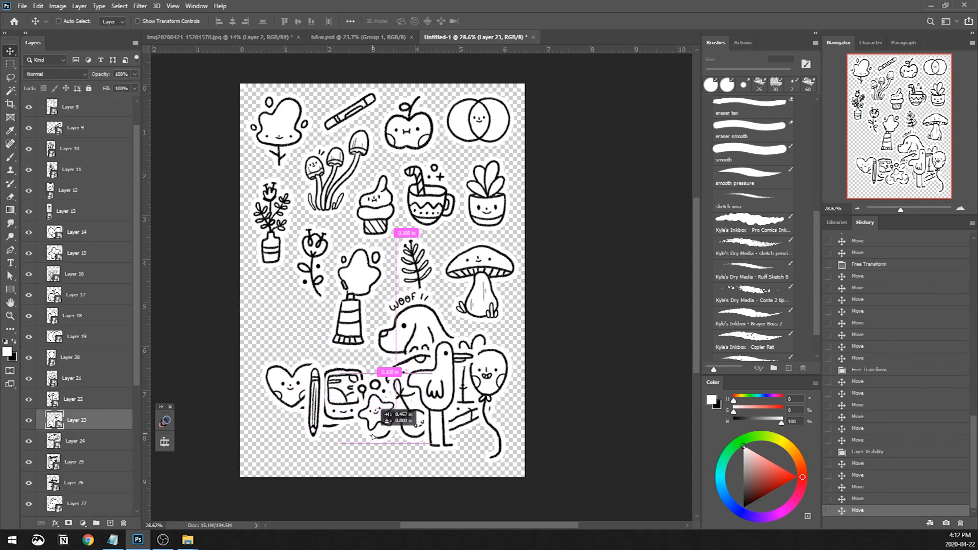
Draw a round smiling cookie doodle with spots in b&w.psd, erasing and redrawing parts of its lines
mouse_move(339, 260)
left_mouse_down()
mouse_move(268, 326)
mouse_move(357, 377)
mouse_move(356, 265)
left_mouse_up()
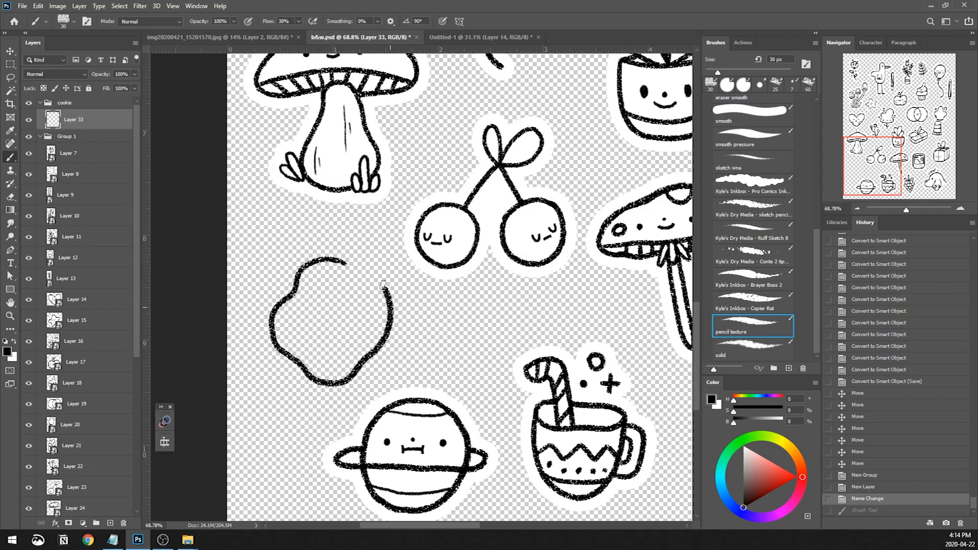
left_click_drag(339, 258, 355, 265)
key("ctrl+z")
key("e")
key("b")
left_click_drag(340, 262, 363, 264)
left_click_drag(294, 323, 308, 314)
key("e")
left_click_drag(384, 350, 368, 363)
key("b")
mouse_move(383, 342)
left_mouse_down()
mouse_move(374, 362)
mouse_move(383, 343)
left_mouse_up()
left_click_drag(373, 301, 374, 302)
Finish the cookie doodle's outline and details with another brush preset
left_click(759, 359)
key("z")
left_click_drag(299, 285, 328, 214)
key("b")
left_click_drag(335, 310, 376, 321)
left_click(406, 302)
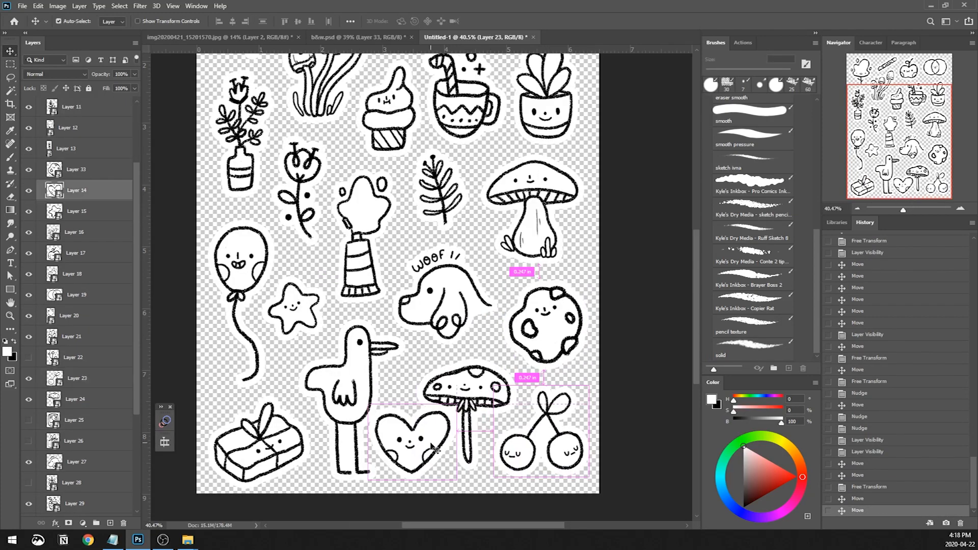
Reposition the heart in the Untitled-1 sheet layout, then resize the bird and shift it slightly up and left
left_click_drag(431, 445, 432, 444)
left_click(357, 387, "ctrl")
key("ctrl+t")
left_click_drag(407, 321, 411, 330)
key("Return")
left_click_drag(356, 383, 350, 378)
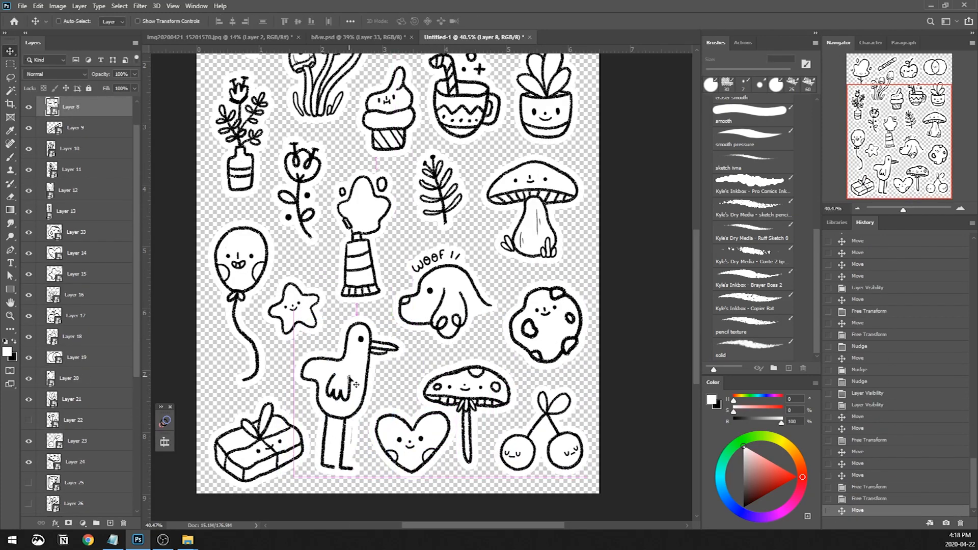
Scale the gift box doodle down slightly and nudge it right
left_click(258, 449, "ctrl")
key("ctrl+t")
left_click_drag(312, 490, 303, 481)
key("Return")
key("shift+Right")
key("shift+Right")
Reposition and transform the spotted mushroom beside the heart, and reselect the bird's layer
left_click(466, 397, "ctrl")
left_click_drag(465, 396, 449, 409)
key("ctrl+t")
key("Return")
left_click(414, 439, "ctrl")
key("ctrl+t")
left_click_drag(347, 429, 367, 409)
scroll(103, 422, "down", 5)
left_click(335, 383, "ctrl")
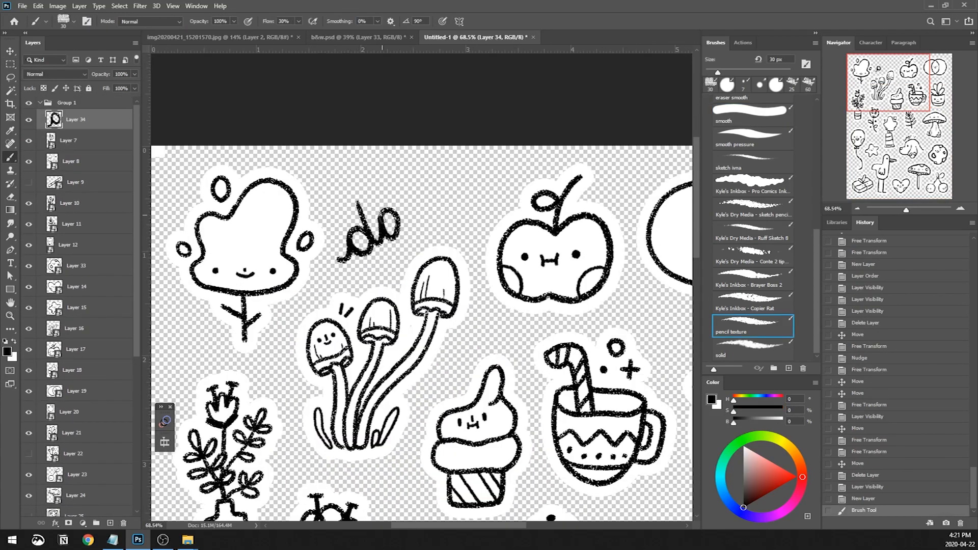
Hand-letter the title DOODLES in black on Layer 34, between the tree and the apple, with the 30 px pencil texture brush
left_click_drag(378, 224, 414, 204)
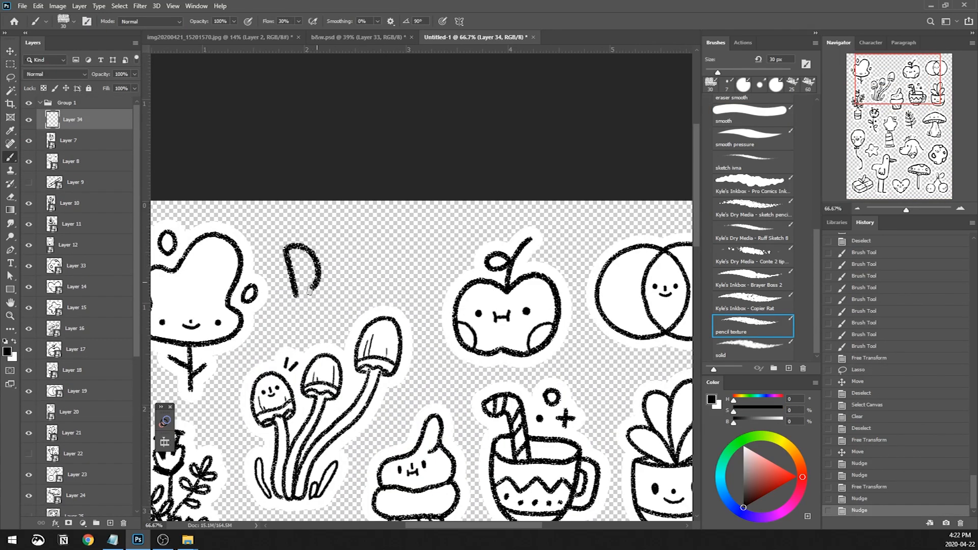
left_click_drag(309, 291, 295, 296)
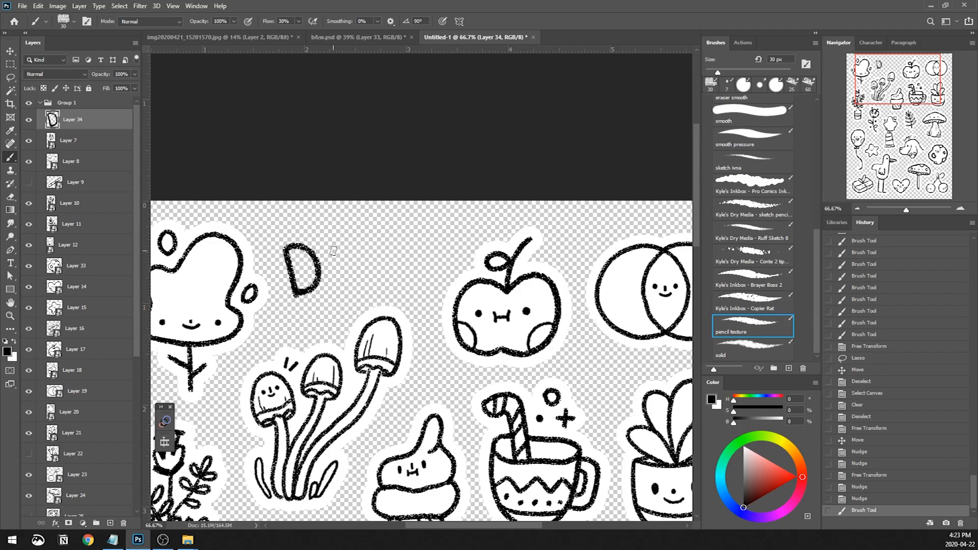
mouse_move(332, 263)
left_mouse_down()
mouse_move(389, 250)
mouse_move(397, 276)
left_mouse_up()
key("ctrl+z")
key("ctrl+z")
mouse_move(435, 227)
left_mouse_down()
mouse_move(455, 266)
mouse_move(482, 239)
mouse_move(497, 258)
left_mouse_up()
Transform the DOODLES lettering so it fits above the mushroom cluster, between the tree and the apple
key("ctrl+t")
left_click_drag(517, 216, 491, 224)
left_click_drag(487, 245, 476, 237)
left_click_drag(480, 216, 453, 225)
left_click_drag(449, 238, 454, 229)
key("Return")
key("z")
left_click_drag(535, 148, 494, 144)
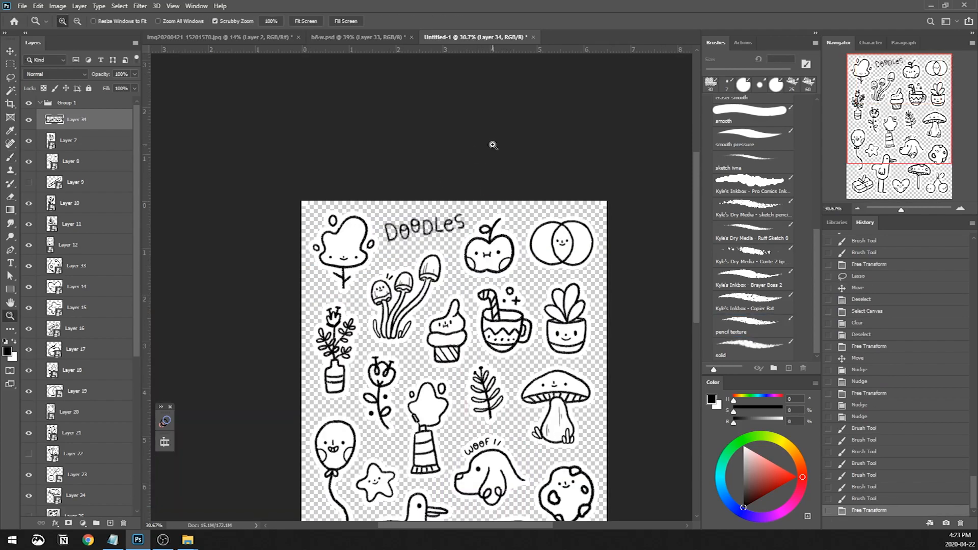
Draw a zigzag underline beneath the DOODLES title on a new layer and nudge title and underline left together
left_click_drag(136, 247, 144, 399)
left_click(111, 524)
key("b")
left_click_drag(433, 248, 454, 372)
key("Escape")
key("v")
left_click(99, 104, "shift")
key("Left")
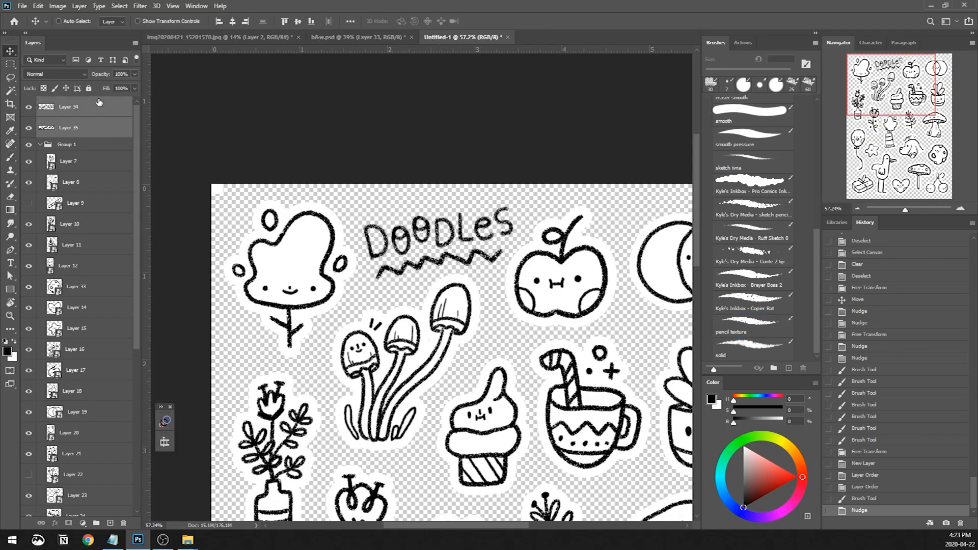
Create a new layer above the title and draw small filler dots and a curl around the mushroom cluster
left_click(41, 145)
left_click(110, 523)
key("z")
left_click_drag(502, 319, 533, 319)
key("b")
left_click(496, 341)
left_click(728, 83)
left_click_drag(397, 357, 607, 263)
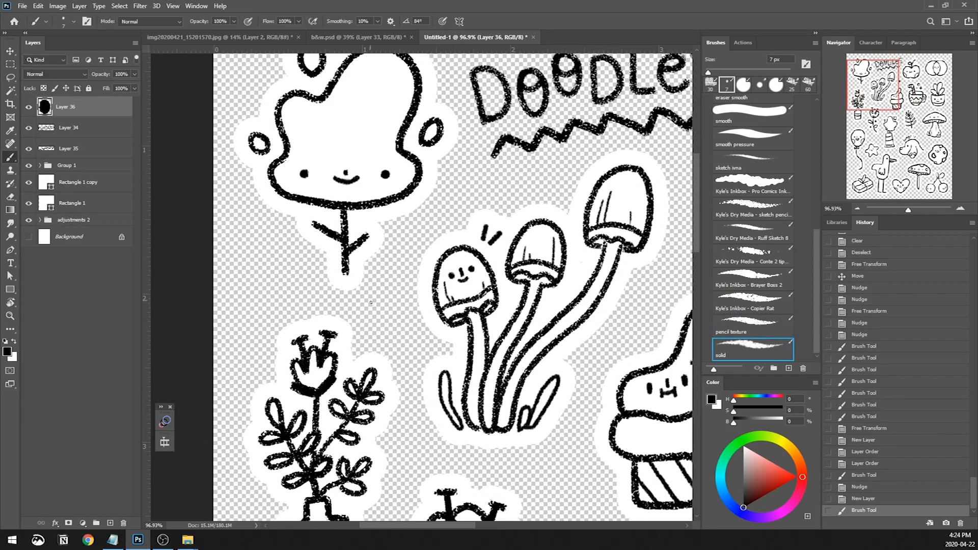
left_click(383, 311)
left_click_drag(245, 297, 271, 249)
key("ctrl+z")
left_click_drag(490, 438, 431, 255)
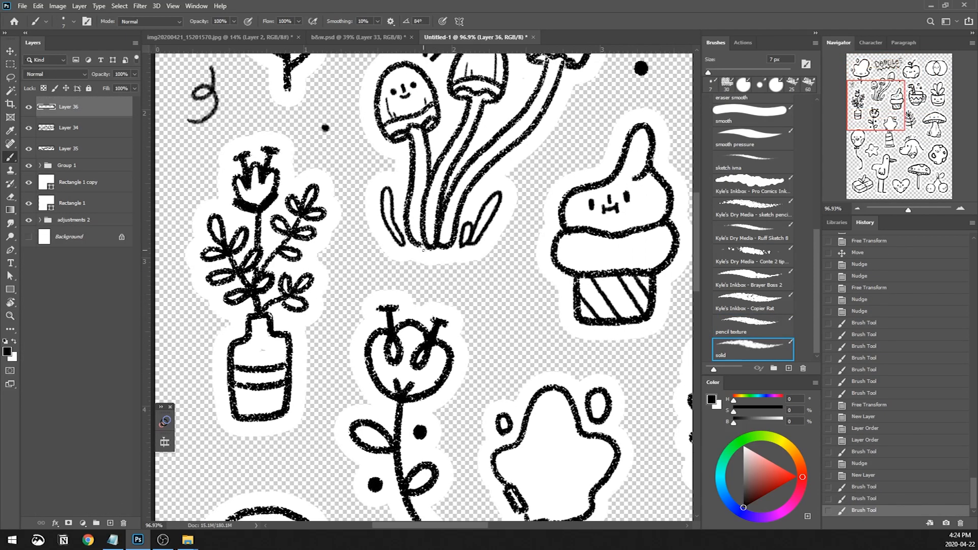
Draw a small plus sign below the ice cream cone, replacing the thin strokes with the 30 px pencil texture brush
left_click_drag(511, 307, 514, 334)
mouse_move(501, 321)
left_mouse_down()
mouse_move(525, 316)
mouse_move(515, 342)
left_mouse_up()
key("ctrl+z")
key("ctrl+z")
left_click(727, 84)
left_click_drag(493, 325, 525, 318)
Draw a small open circle and a dot above the dog, and a double dash between the dog and the cookie
mouse_move(688, 291)
left_mouse_down()
mouse_move(540, 258)
mouse_move(437, 105)
left_mouse_up()
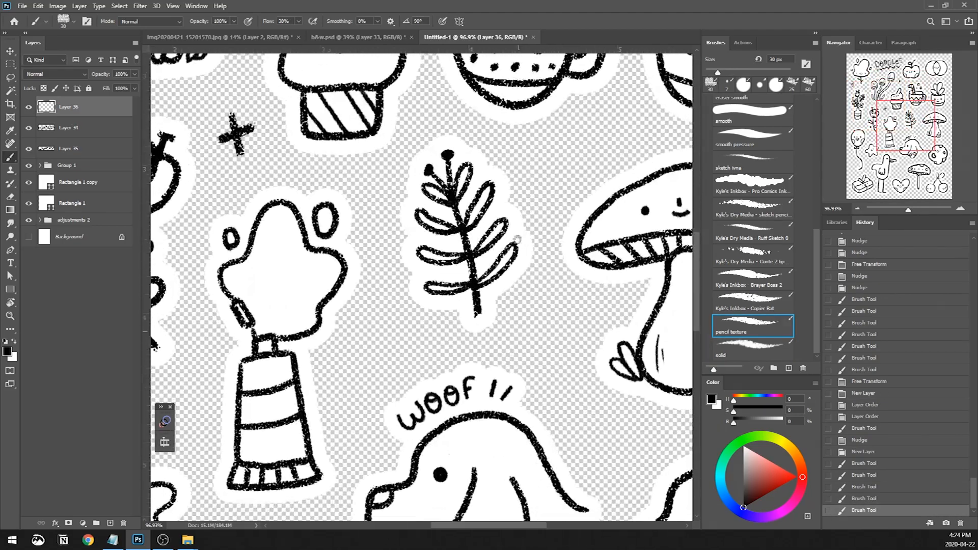
left_click_drag(385, 333, 388, 333)
left_click(551, 327)
mouse_move(608, 407)
left_mouse_down()
mouse_move(570, 302)
mouse_move(575, 351)
left_mouse_up()
left_click_drag(583, 330, 590, 356)
key("z")
left_click_drag(541, 315, 502, 321)
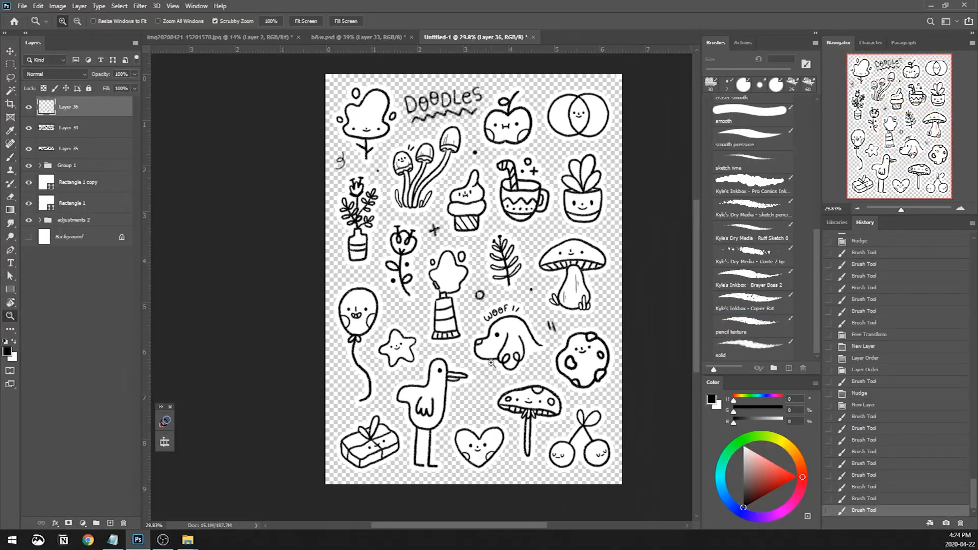
Draw a tiny heart between the bird and the spotted mushroom
left_click_drag(476, 389, 510, 390)
key("b")
left_click_drag(462, 425, 463, 443)
left_click_drag(464, 424, 467, 440)
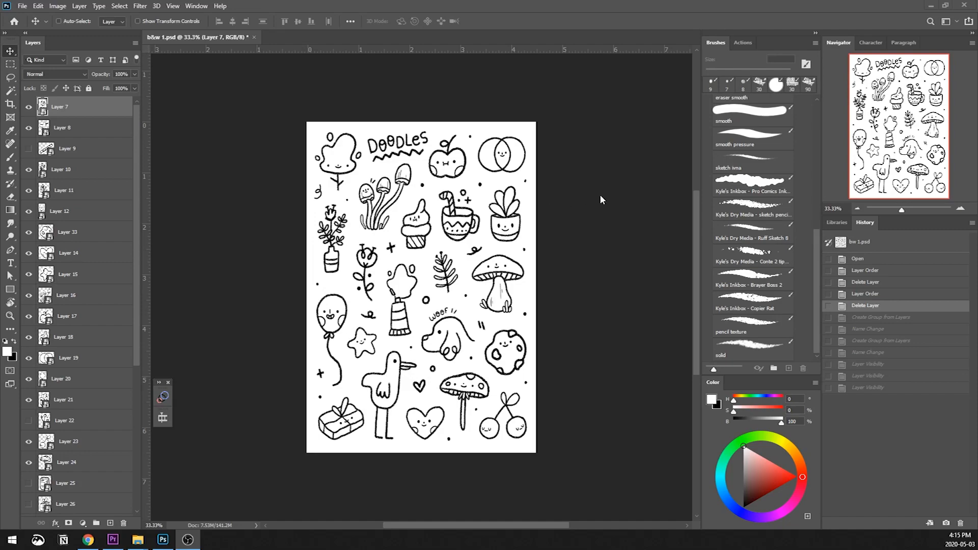
Group all doodle layers from Layer 7 to Layer 6 in b&w 1.psd and name the group cut
scroll(111, 168, "down", 5)
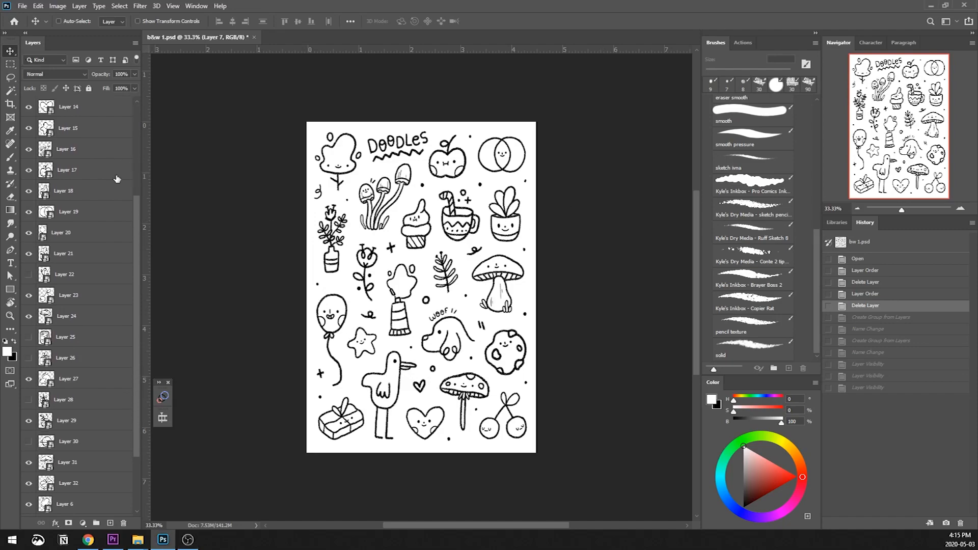
scroll(80, 358, "down", 1)
left_click(83, 415, "shift")
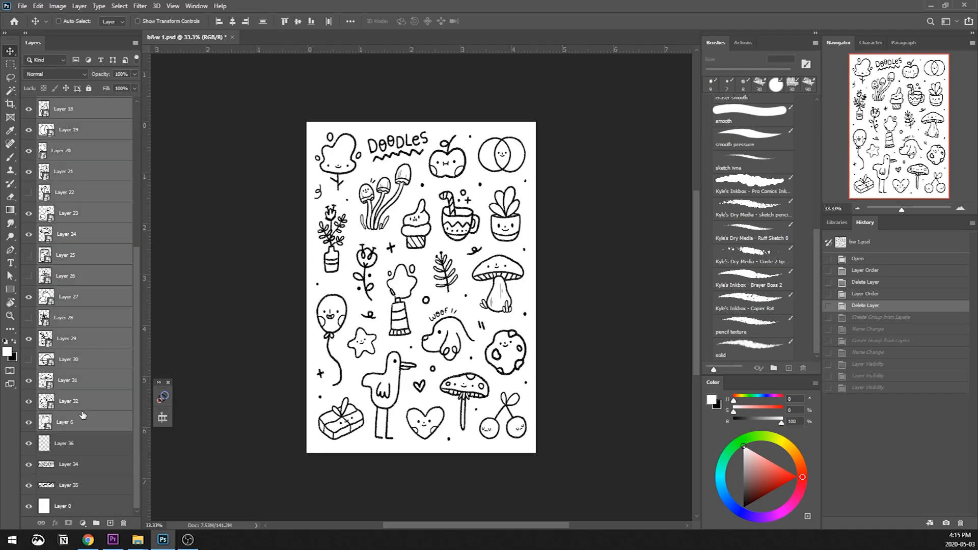
left_click(96, 521)
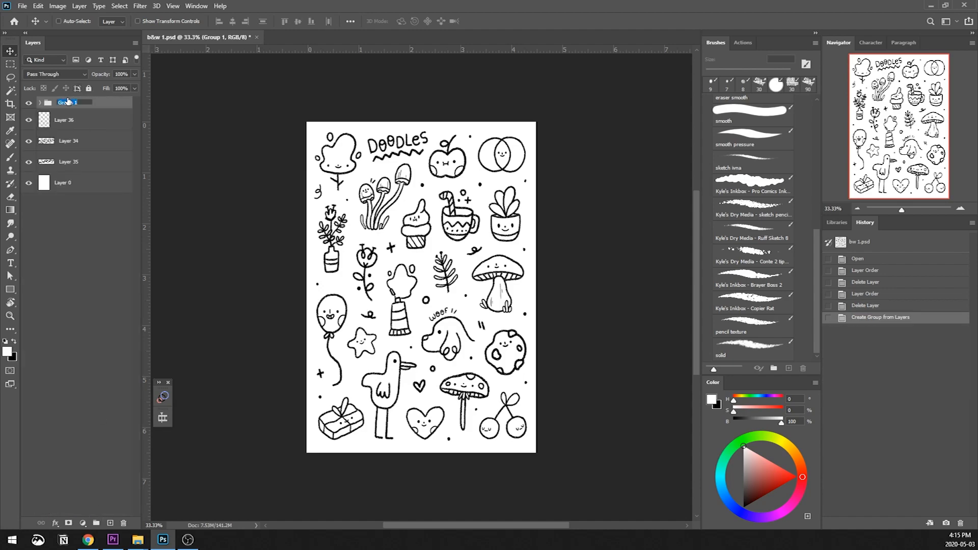
type("cute")
key("Return")
Group Layers 36, 34, 35 and 0 as bg, toggling the cut group's visibility to check the separation
left_click(76, 120)
left_click(81, 194, "shift")
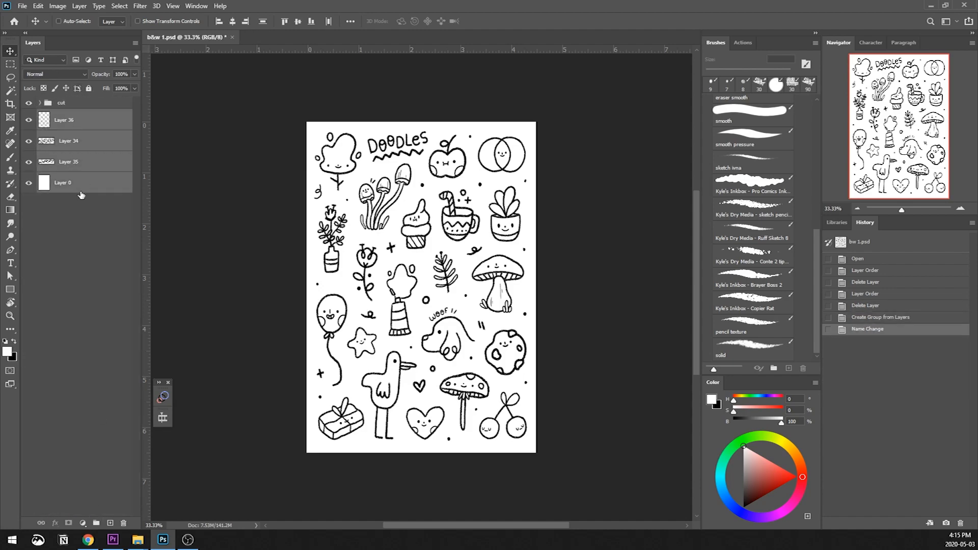
left_click(97, 523)
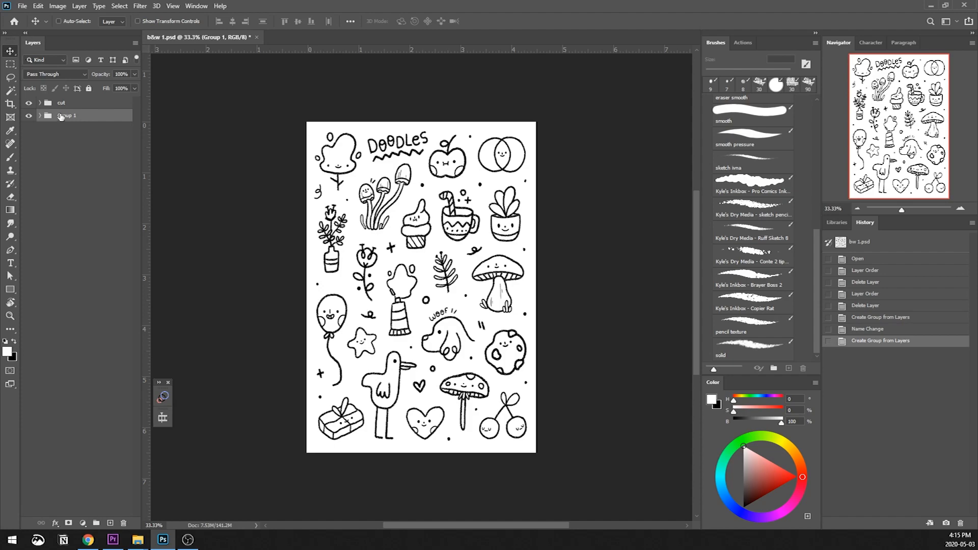
type("bg")
key("Return")
left_click(29, 103)
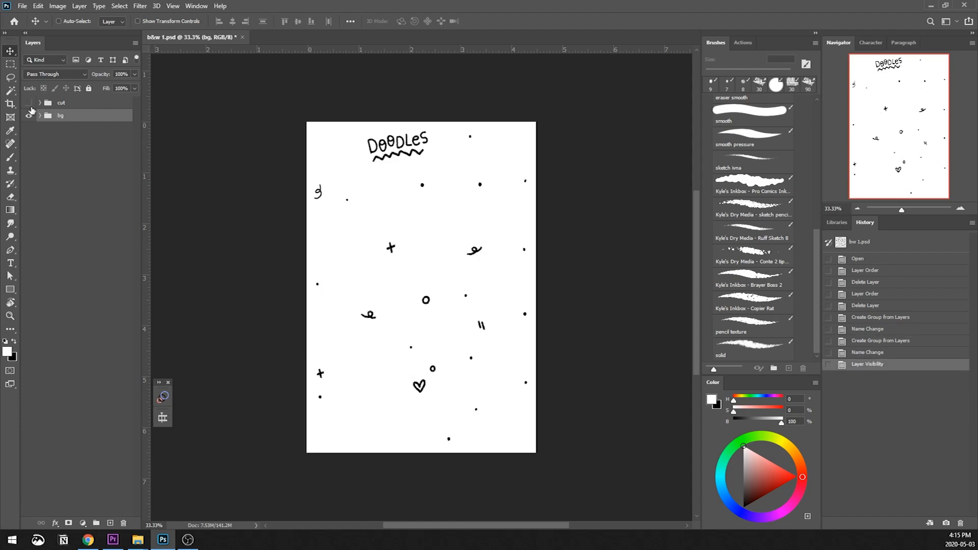
left_click(29, 103, "alt")
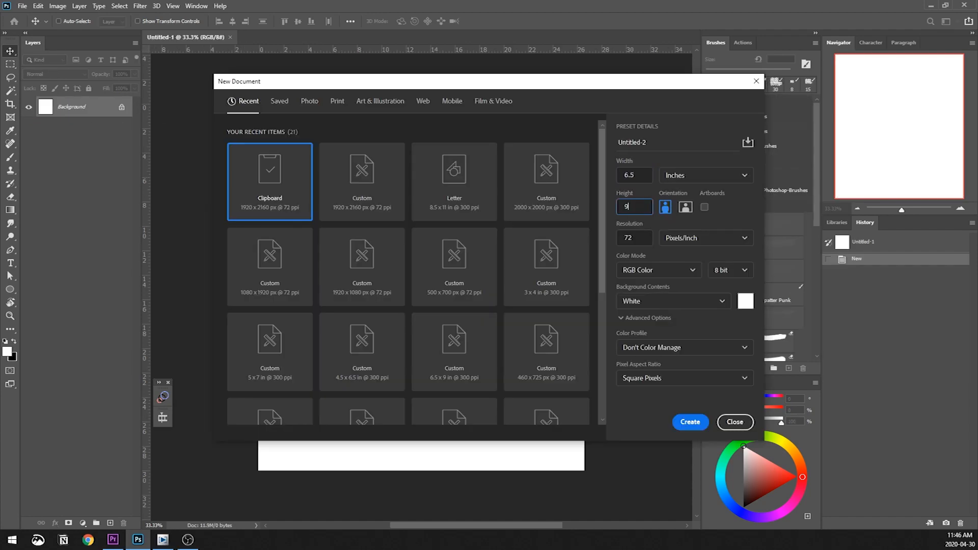
Create a new document 6.5 inches wide and 9 inches high with white background contents
left_click(691, 421)
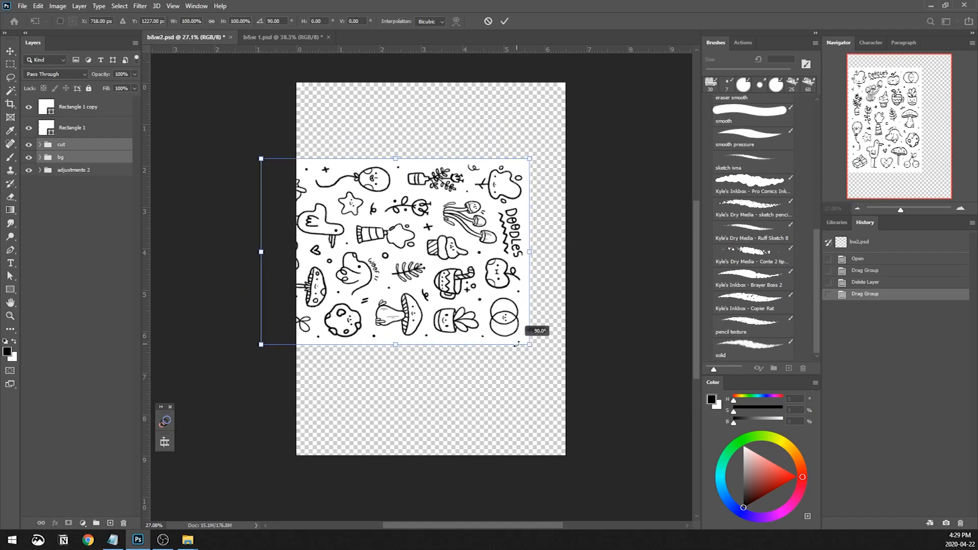
Rotate the cut and bg groups 90 degrees in b&w2.psd and place a second copy in the canvas's lower half
mouse_move(481, 280)
left_mouse_down()
mouse_move(508, 223)
mouse_move(503, 205)
left_mouse_up()
key("Return")
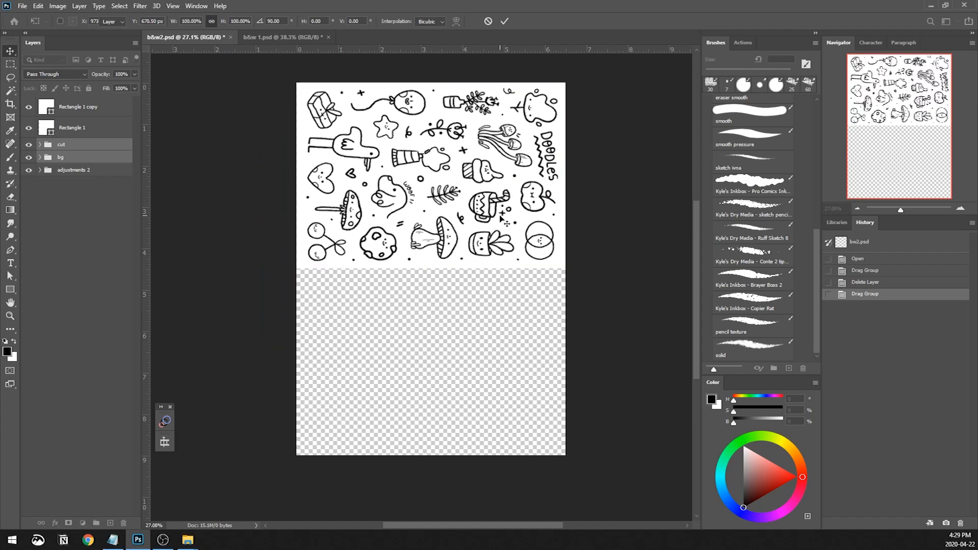
left_click_drag(459, 175, 470, 360)
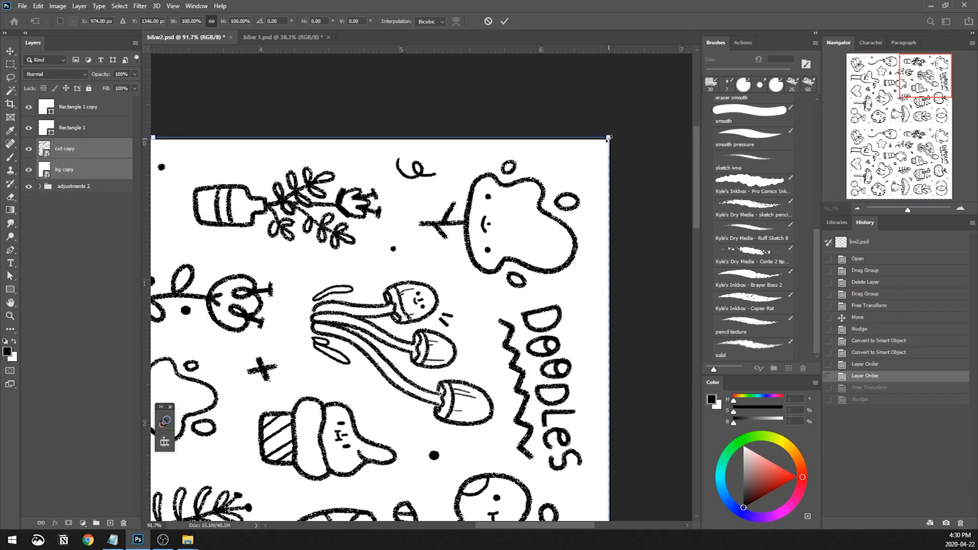
Scale the cut copy and bg copy layers together to 97.99% and check the gaps at the canvas corners
left_click_drag(607, 144, 590, 162)
left_click(931, 203)
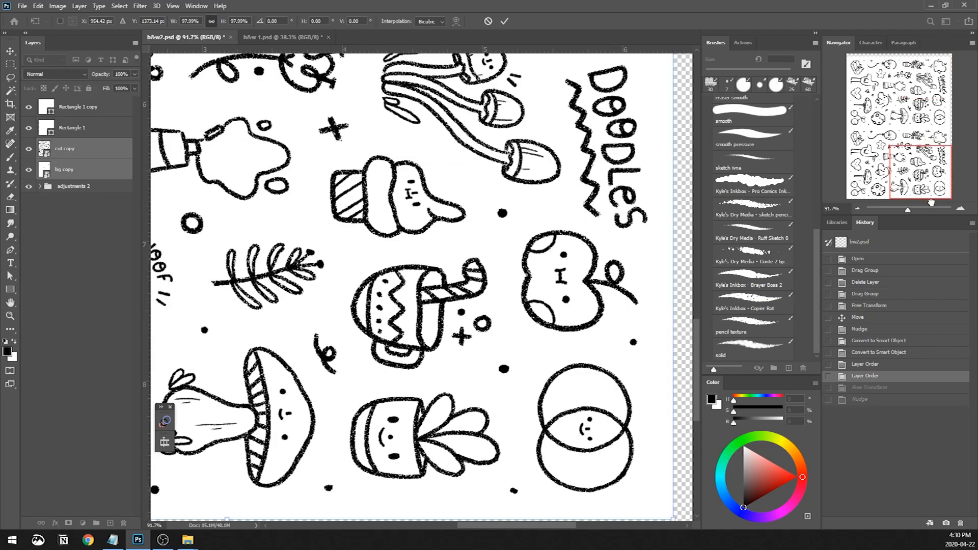
left_click_drag(603, 359, 600, 310)
left_click_drag(561, 342, 627, 474)
left_click_drag(326, 102, 530, 433)
left_click_drag(357, 132, 448, 365)
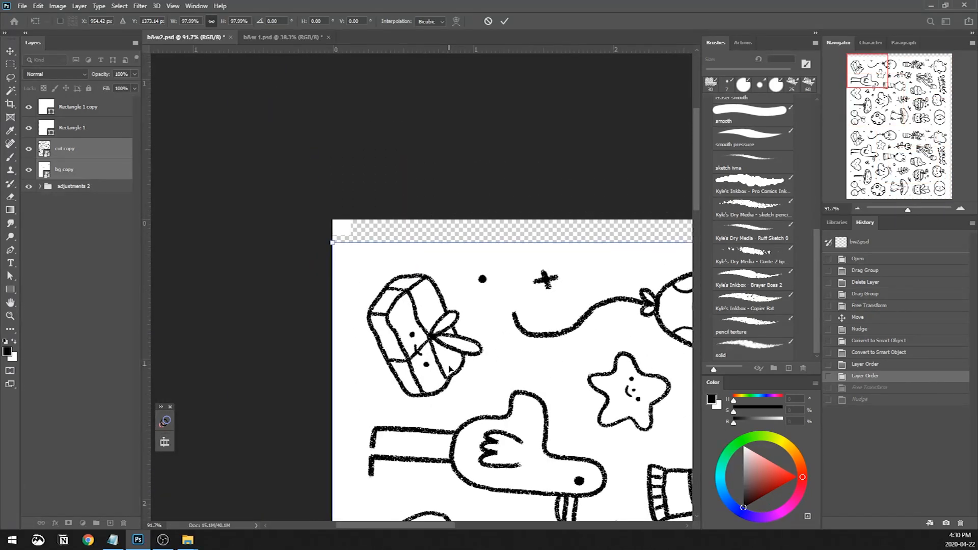
Nudge the scaled artwork right to balance its side margins and apply the transform
key("Right")
key("Right")
key("Right")
key("Right")
key("Right")
key("Right")
key("Right")
key("Right")
key("Right")
key("Right")
key("Right")
key("Right")
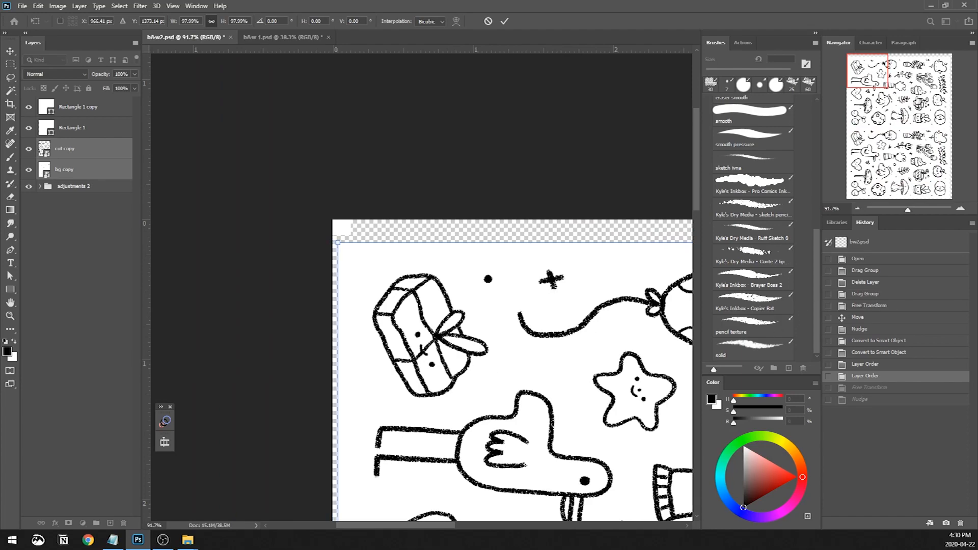
left_click_drag(871, 73, 973, 77)
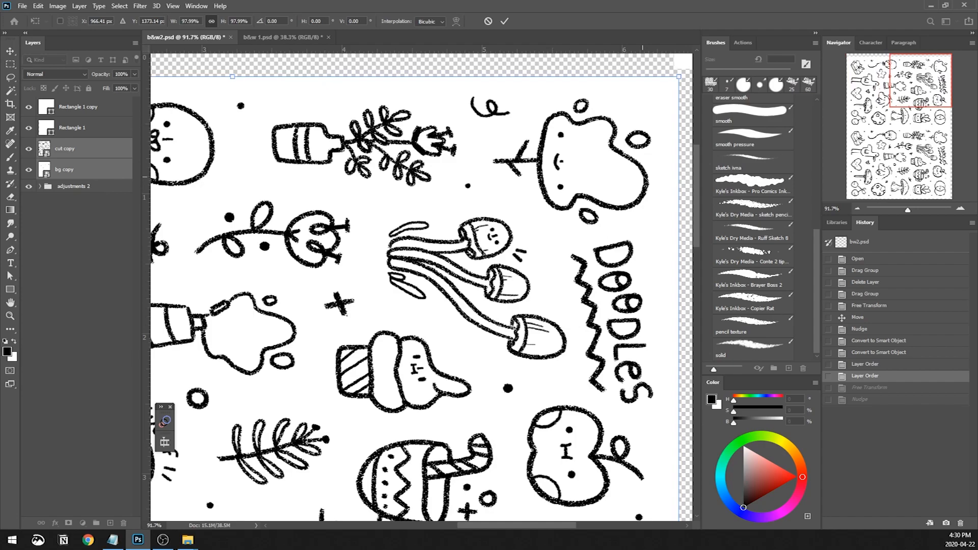
key("Return")
Examine the margins around both design copies and the white Rectangle 1 corner square on the canvas
key("z")
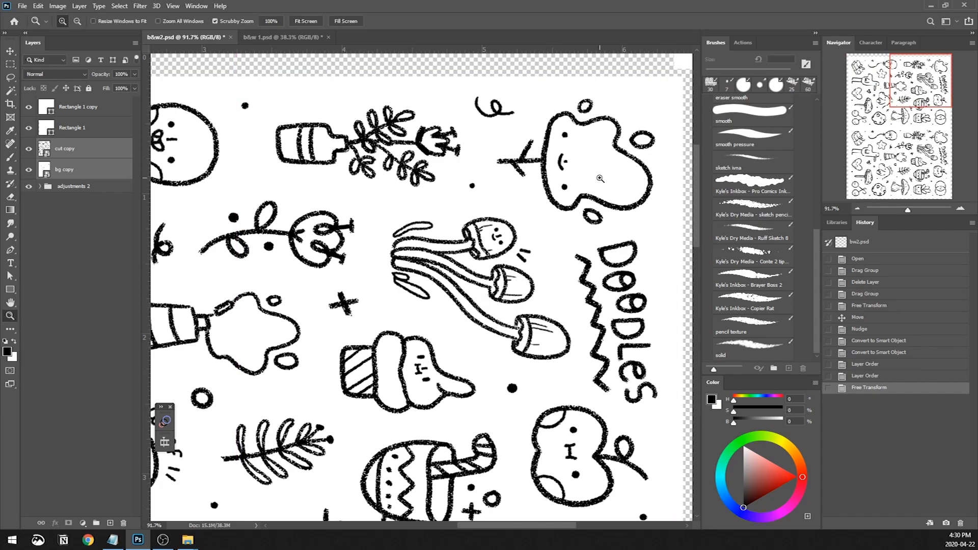
left_click_drag(601, 177, 565, 185)
left_click_drag(503, 255, 473, 74)
left_click_drag(477, 289, 523, 175)
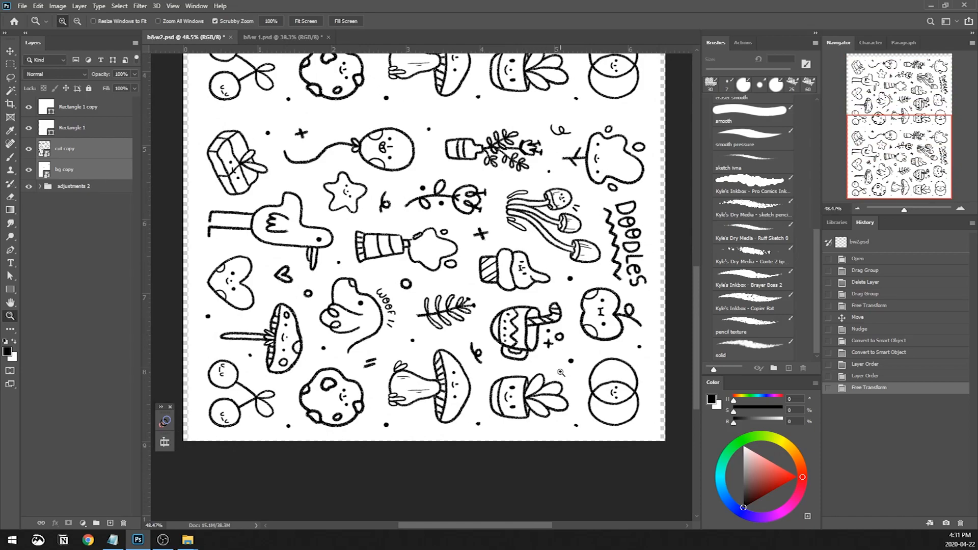
left_click_drag(473, 237, 450, 240)
left_click_drag(492, 87, 503, 263)
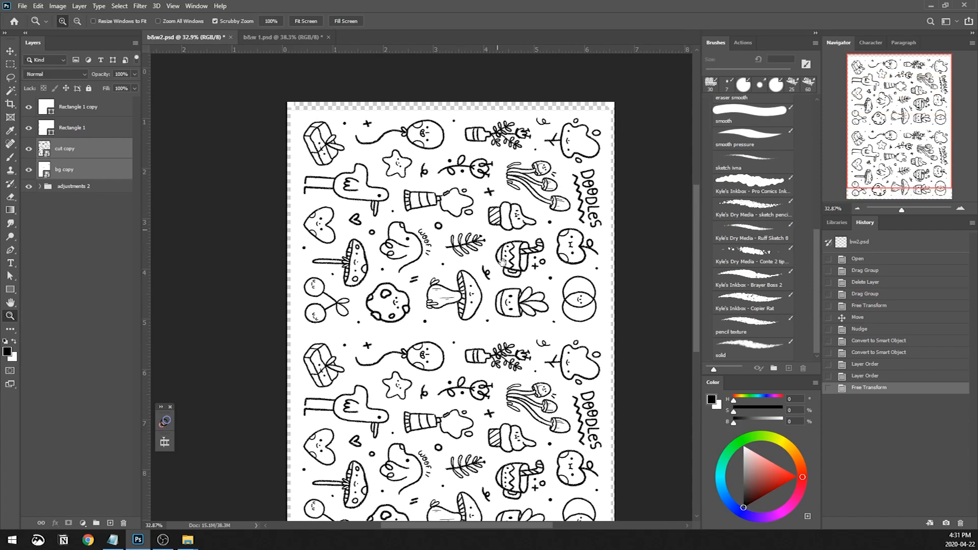
left_click_drag(501, 179, 502, 203)
left_click_drag(533, 127, 551, 108)
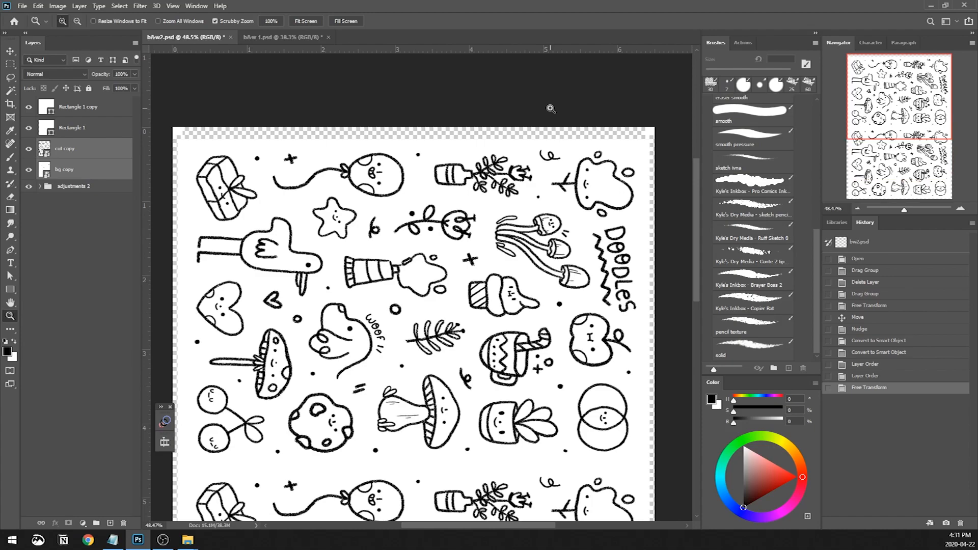
left_click(106, 132)
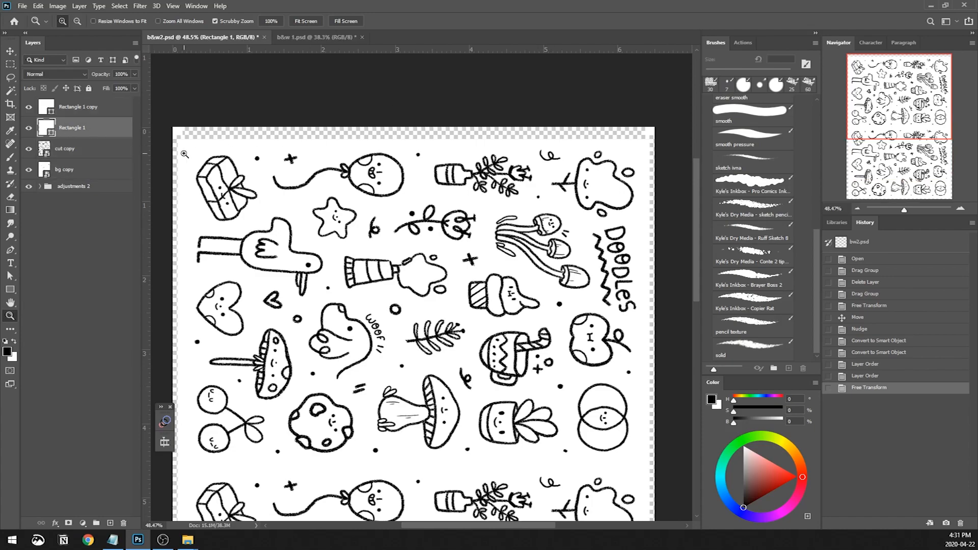
left_click_drag(185, 154, 266, 70)
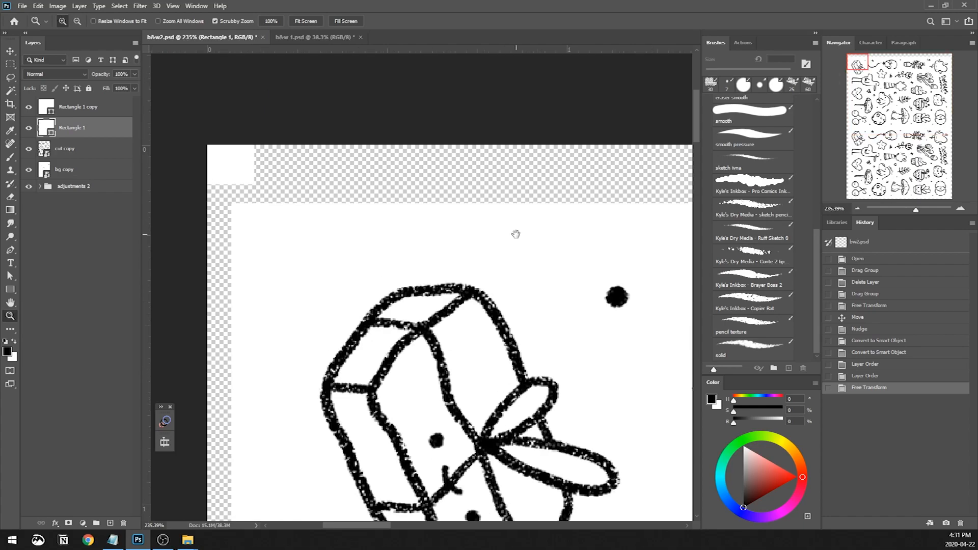
left_click_drag(516, 233, 456, 247)
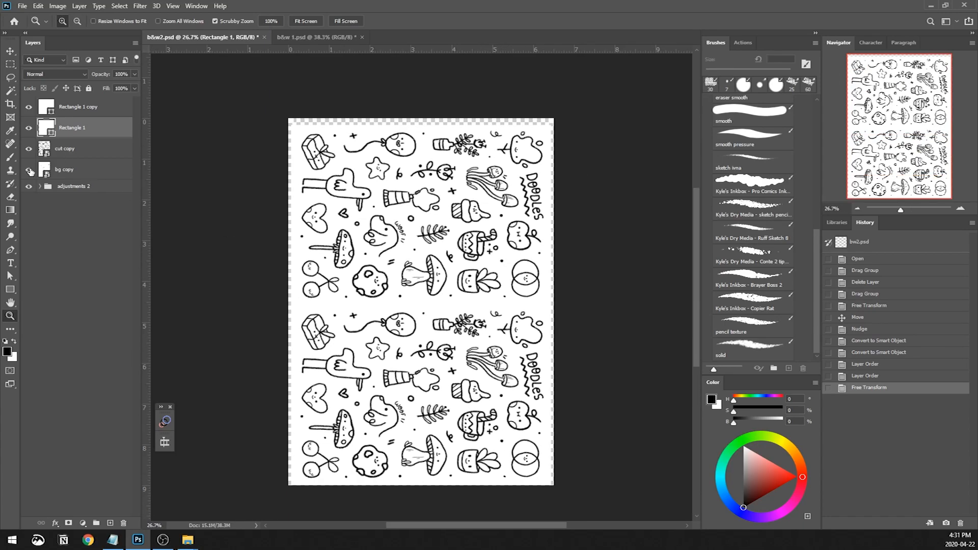
Hide the bg copy layer
left_click(29, 171)
key("ctrl+shift+s")
left_click(125, 236)
left_click(113, 371)
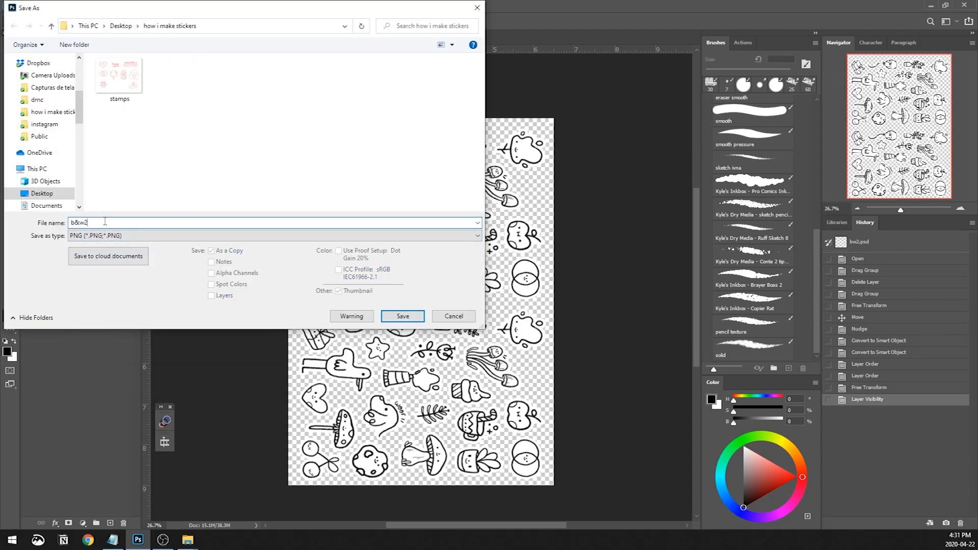
left_click(453, 317)
Save the sheet with only the cut artwork visible as a PNG named "b&w2 cut"
key("ctrl+shift+s")
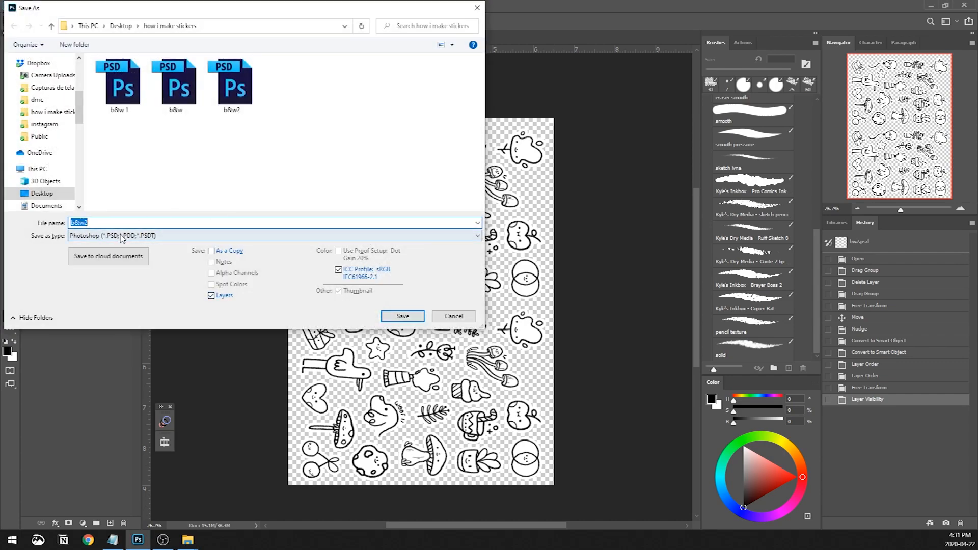
left_click(123, 238)
left_click(115, 363)
left_click(115, 220)
type("cut")
key("Return")
key("Return")
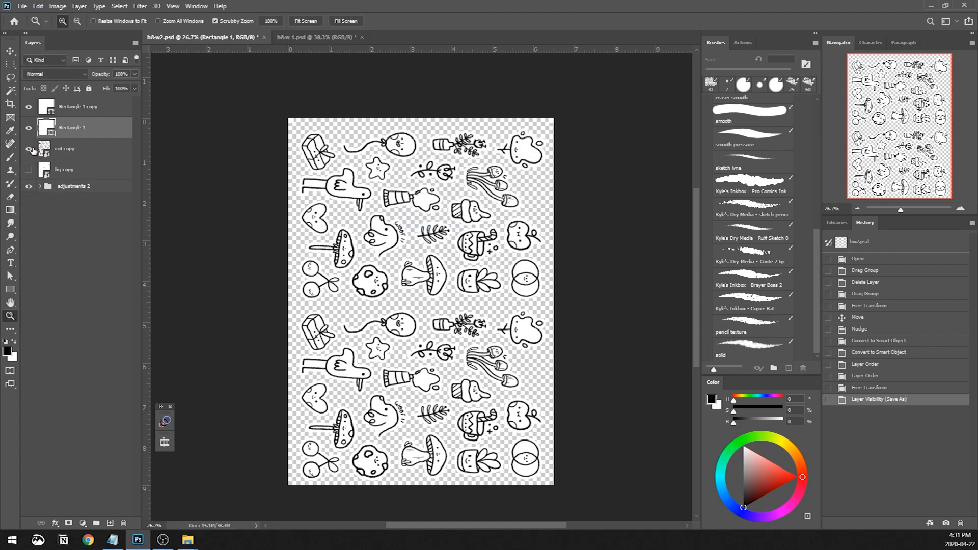
Hide the cut copy layer, show the bg copy layer, and save the sheet as a PNG named "b&w2 bg"
left_click(30, 149)
left_click(29, 169)
key("ctrl+shift+s")
left_click(117, 236)
left_click(108, 361)
left_click(97, 221)
left_click(106, 223)
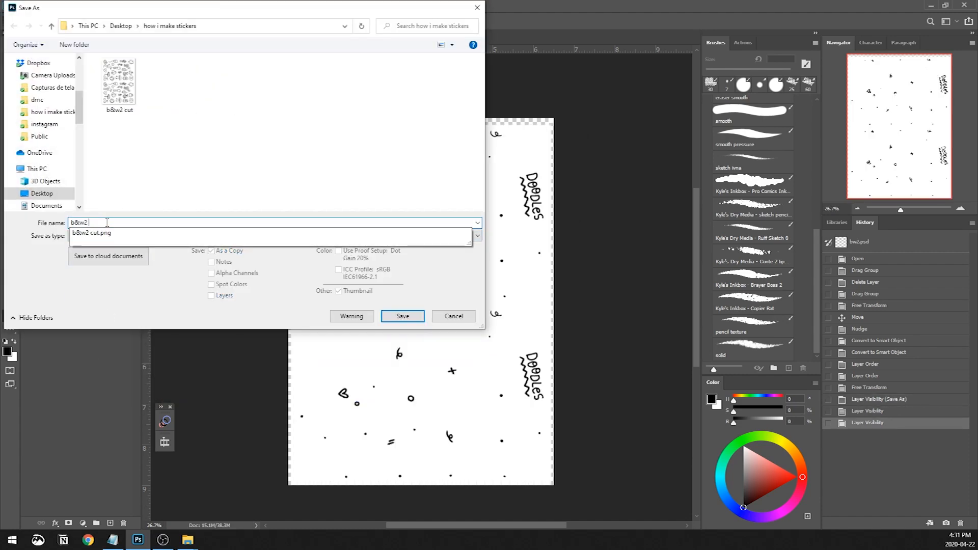
key("Return")
key("Return")
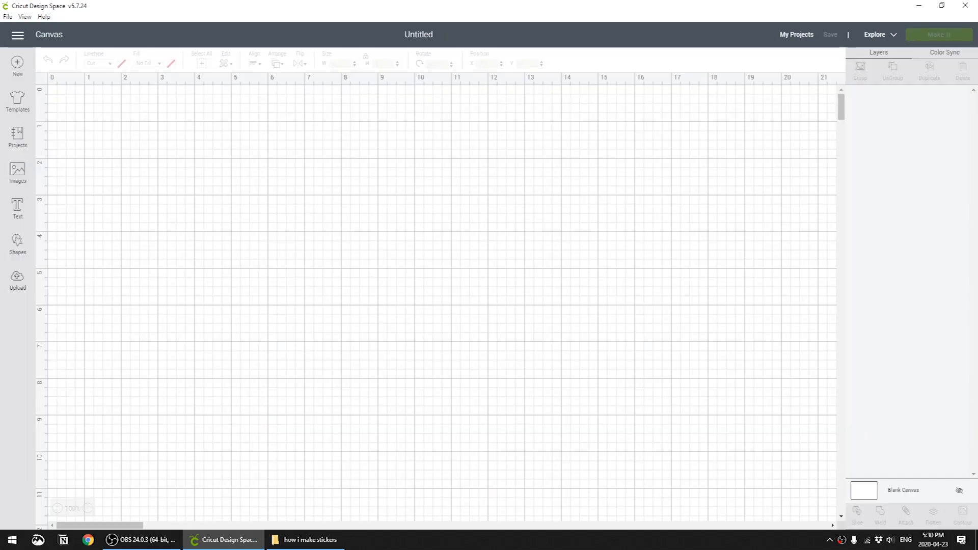
In a new Cricut Design Space project, upload "b&w2 cut" as a Complex image and save it as a Print Then Cut image
left_click(18, 280)
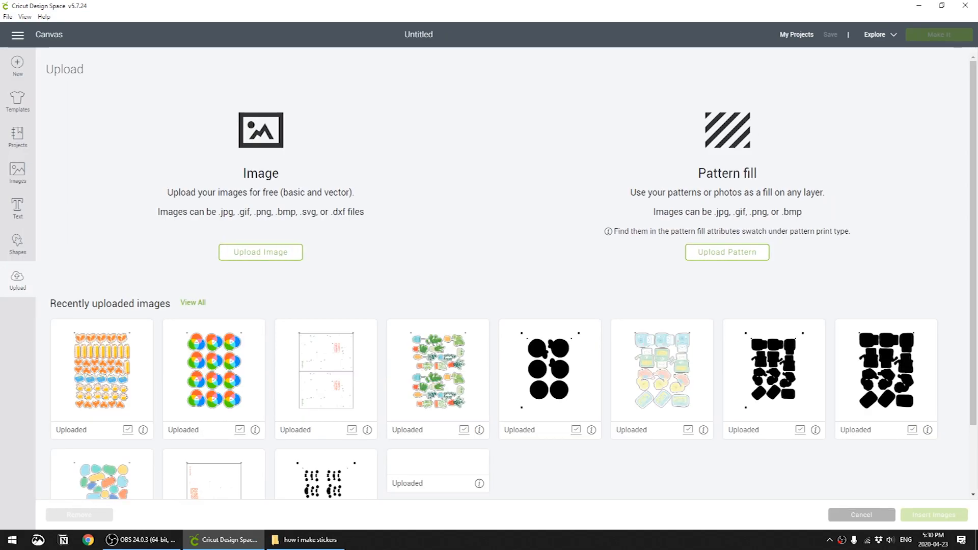
left_click(260, 251)
left_click(506, 273)
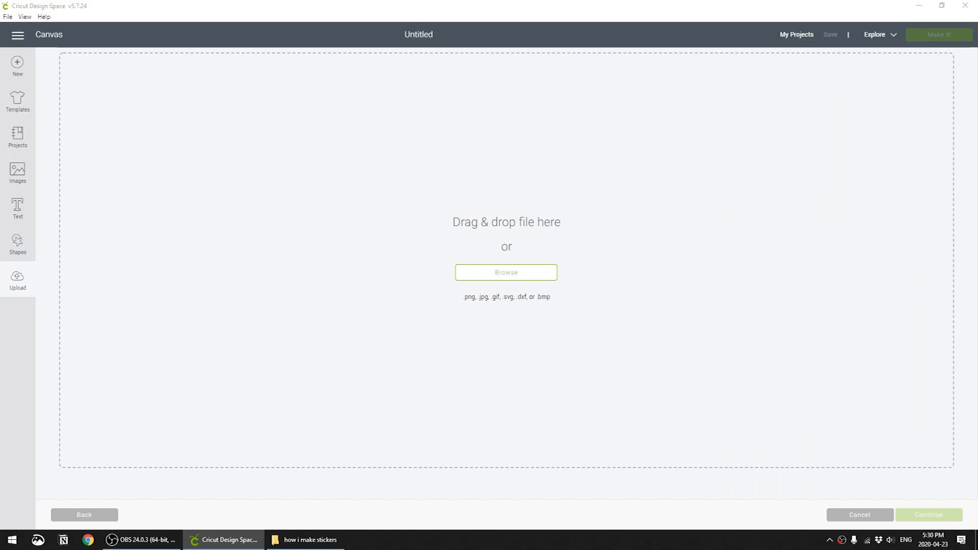
double_click(338, 165)
left_click(676, 269)
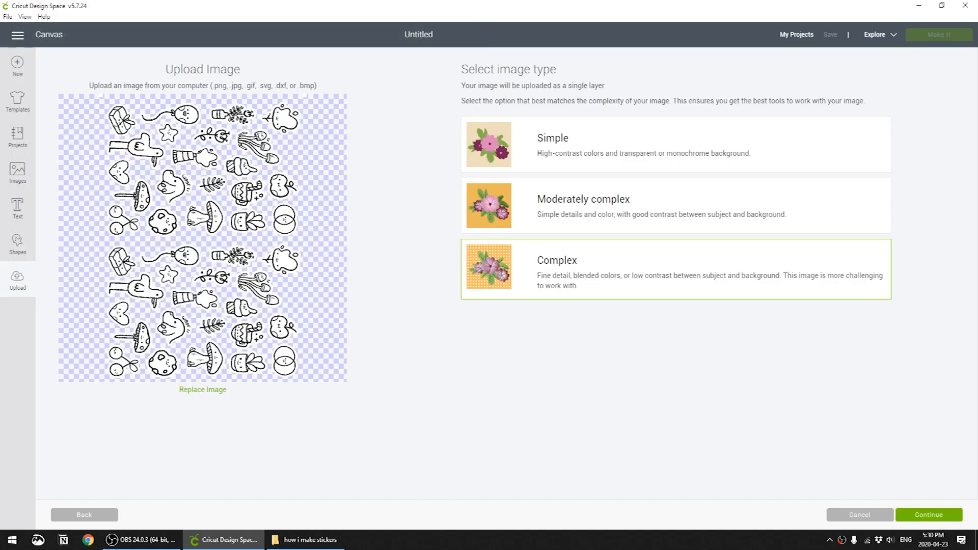
left_click(929, 515)
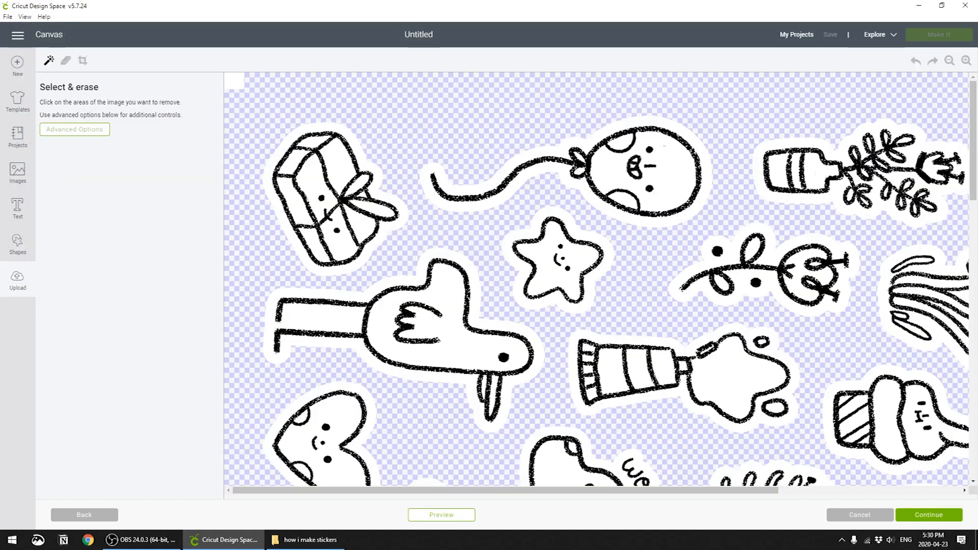
left_click(929, 516)
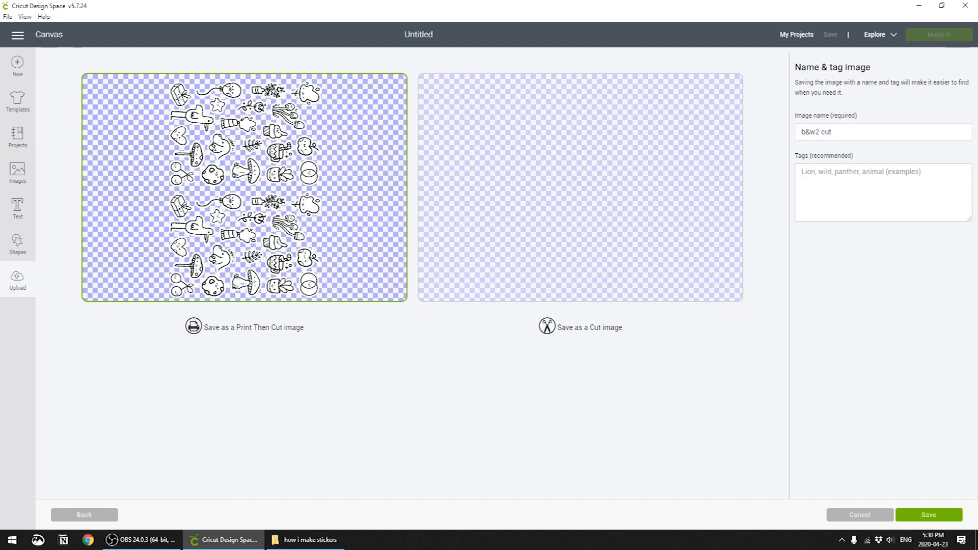
left_click(929, 516)
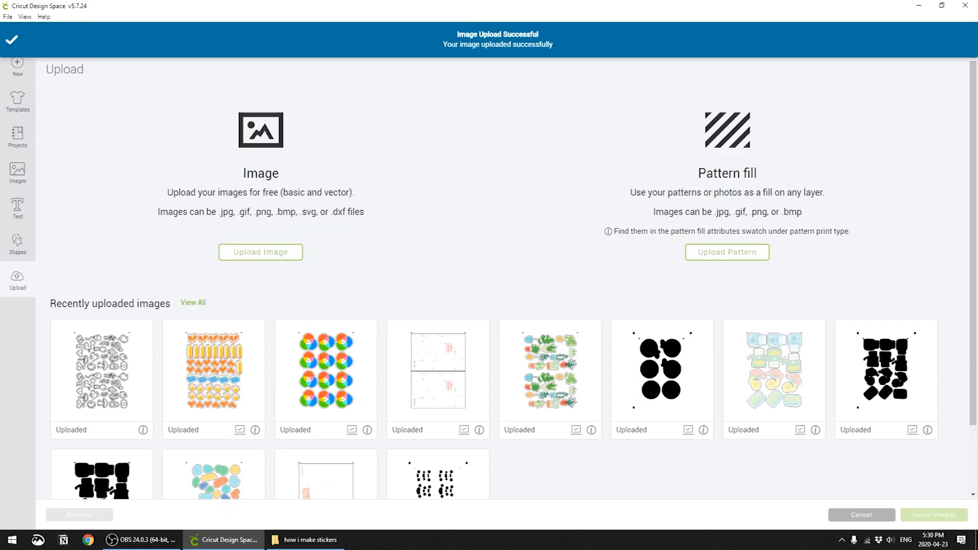
Upload "b&w2 bg" as a Complex image and save it as a Print Then Cut image
left_click(261, 252)
left_click(507, 272)
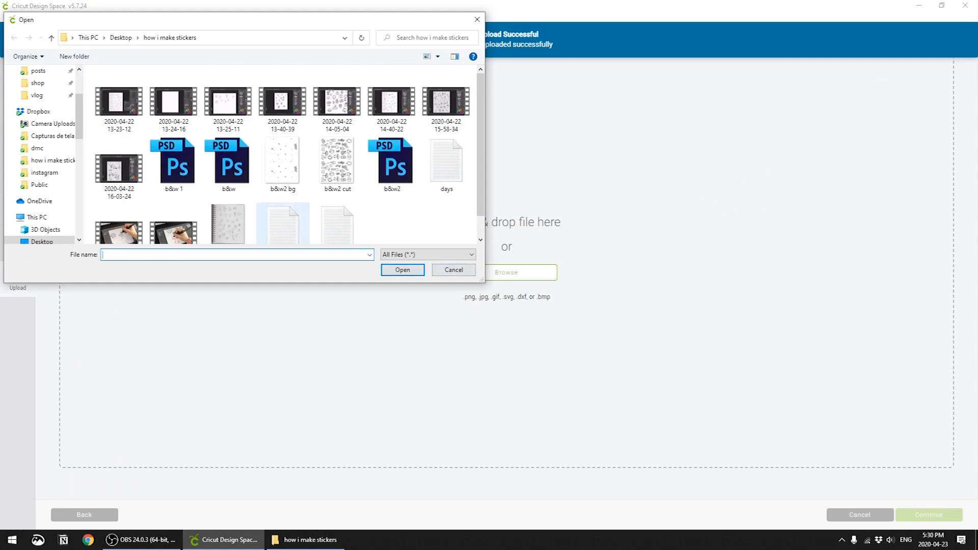
double_click(283, 166)
left_click(677, 269)
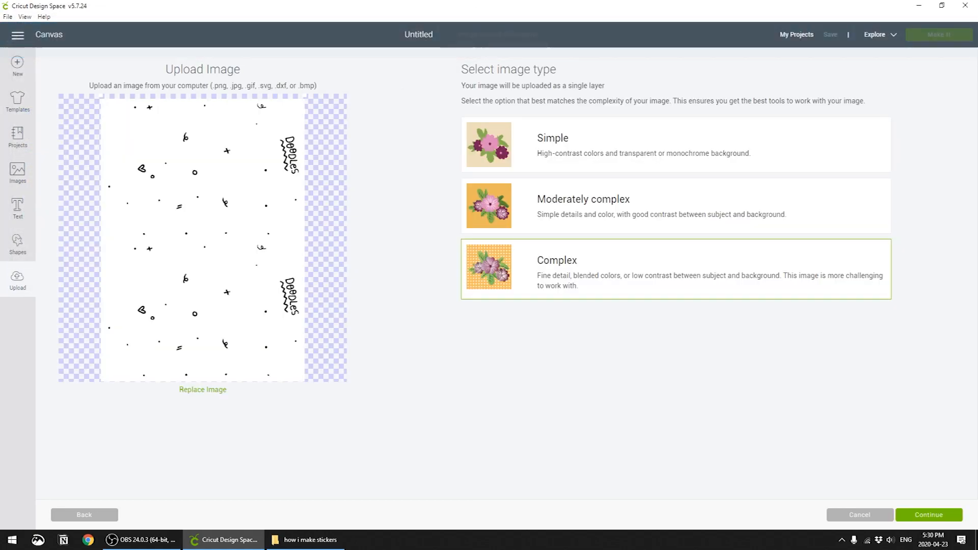
left_click(929, 515)
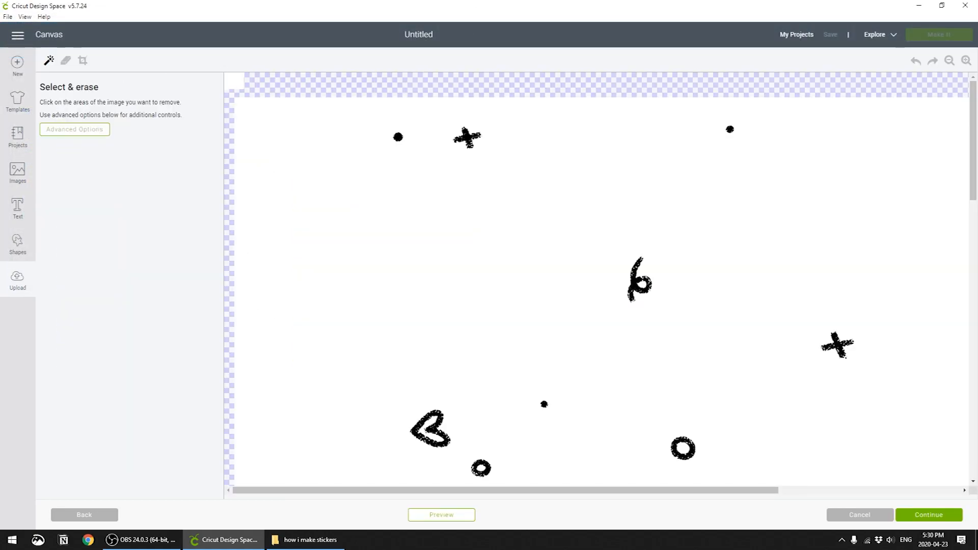
left_click(929, 515)
left_click(929, 516)
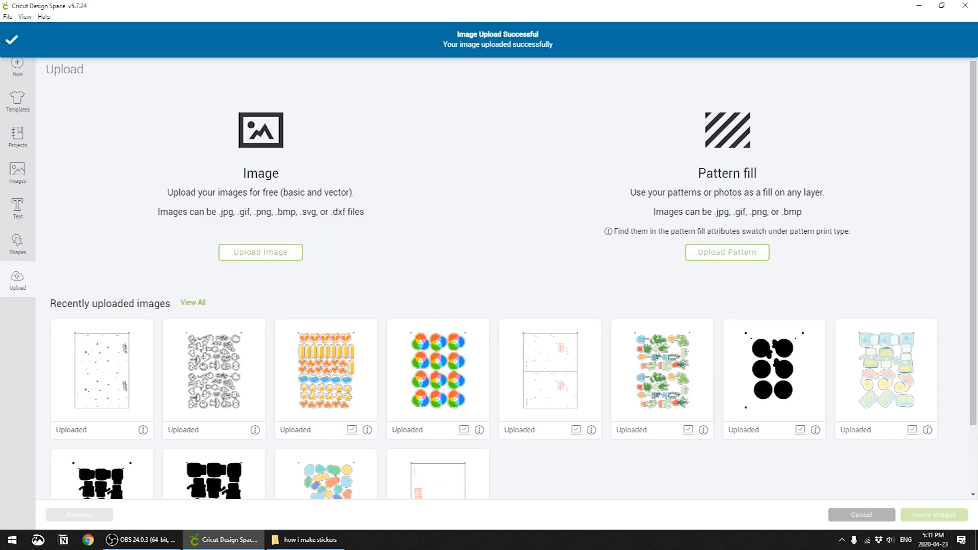
Insert the uploaded b&w2 bg and b&w2 cut images together onto the canvas
left_click(102, 377)
left_click(214, 377)
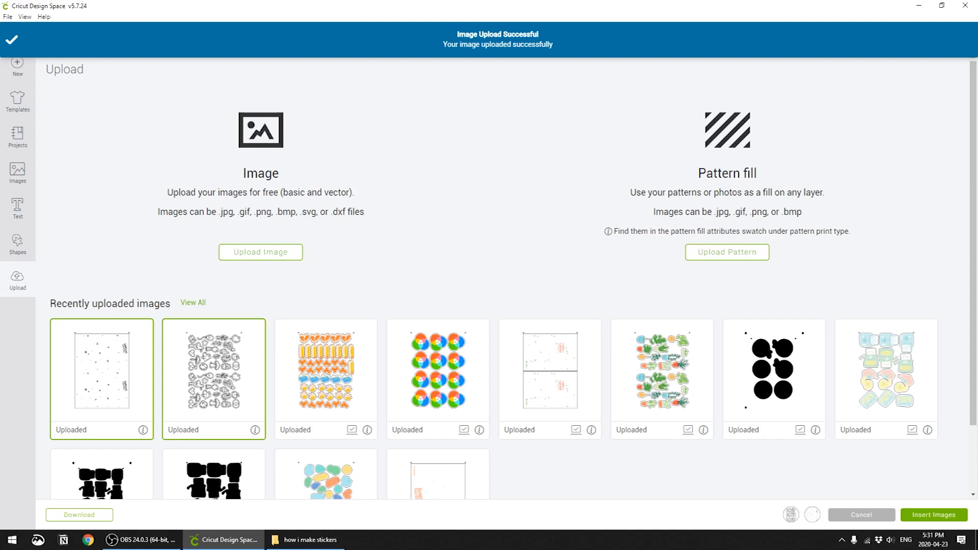
left_click(934, 515)
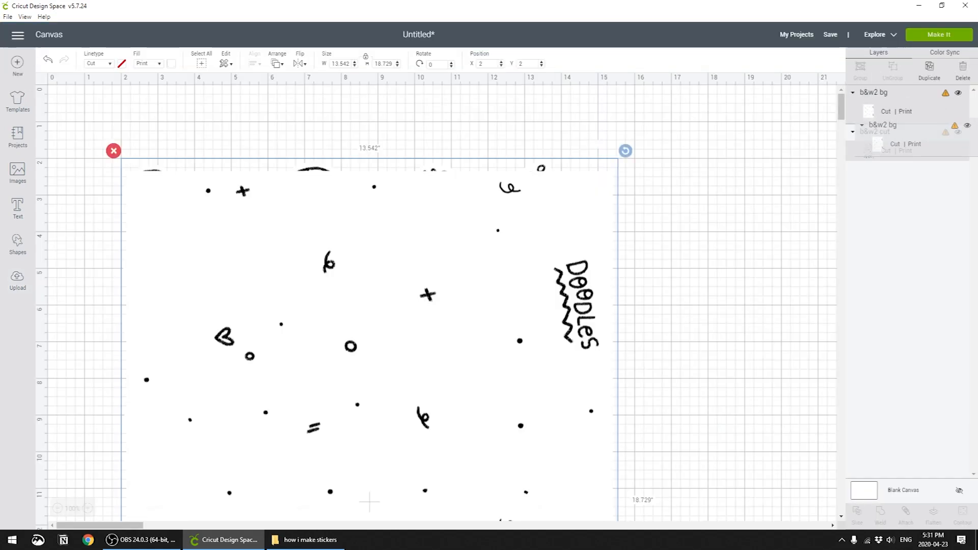
Align the b&w2 cut and b&w2 bg images to each other along their left and top edges
key("ctrl+a")
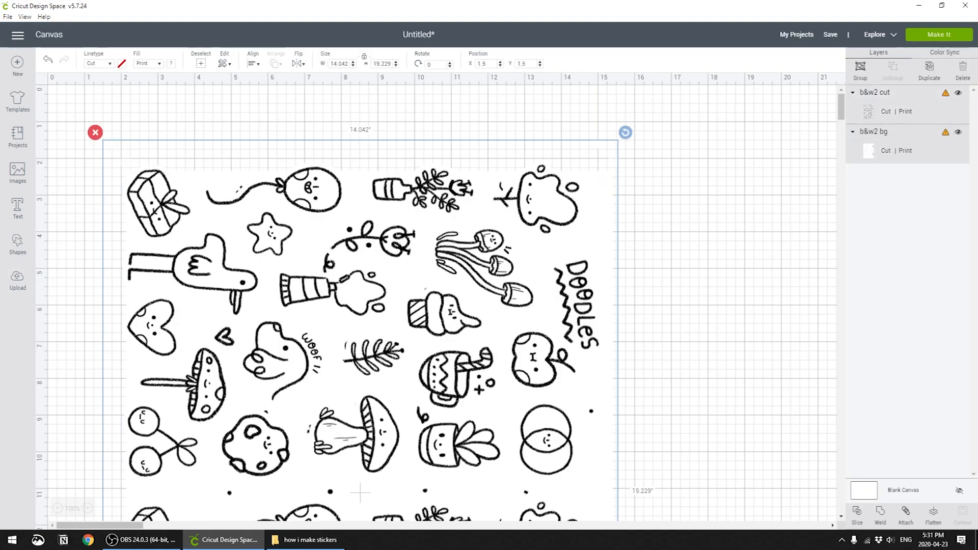
left_click(254, 60)
left_click(278, 93)
left_click(254, 61)
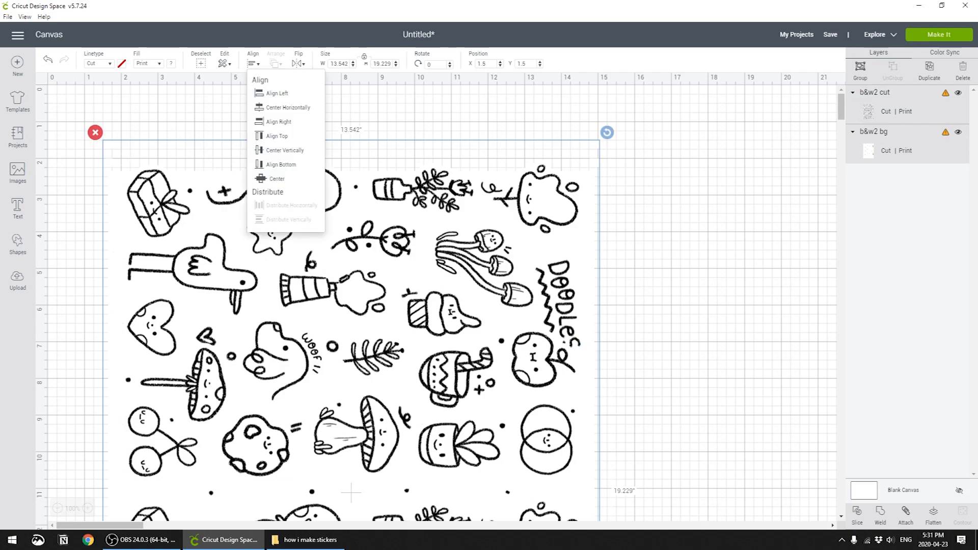
left_click(278, 136)
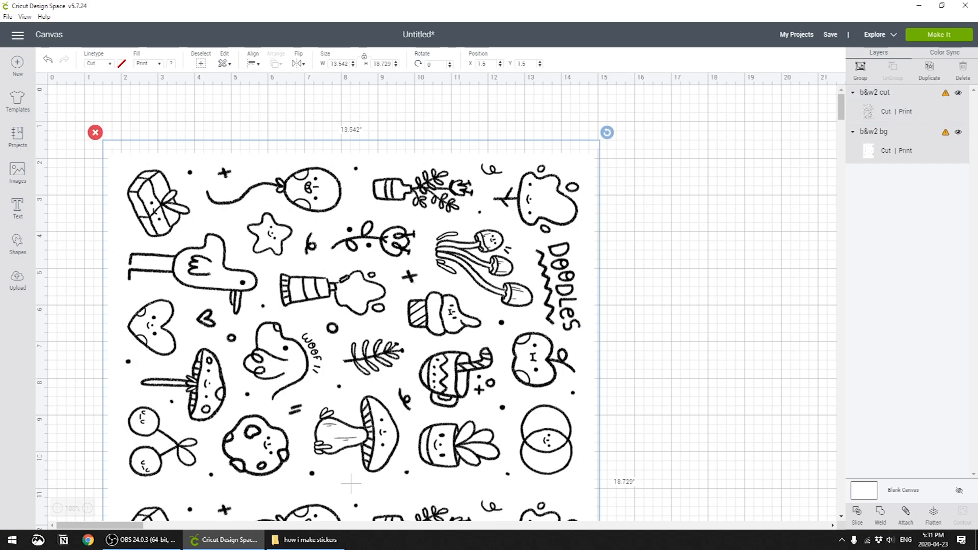
Attach the b&w2 cut and b&w2 bg layers to each other
right_click(875, 94)
key("Escape")
key("ctrl+a")
left_click(906, 515)
Resize the attached sticker sheet to 6.5 inches wide and 9 inches high
double_click(338, 64)
type("6.5")
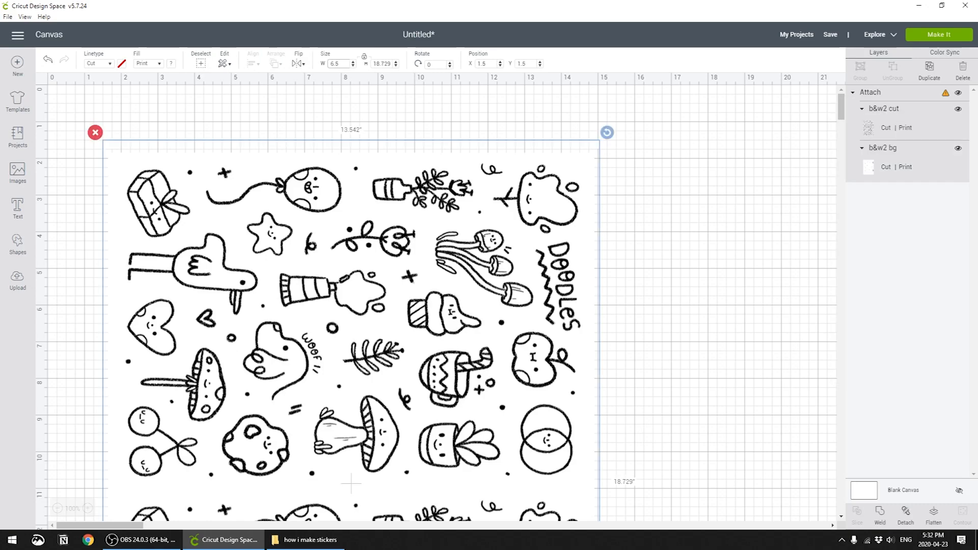
key("Tab")
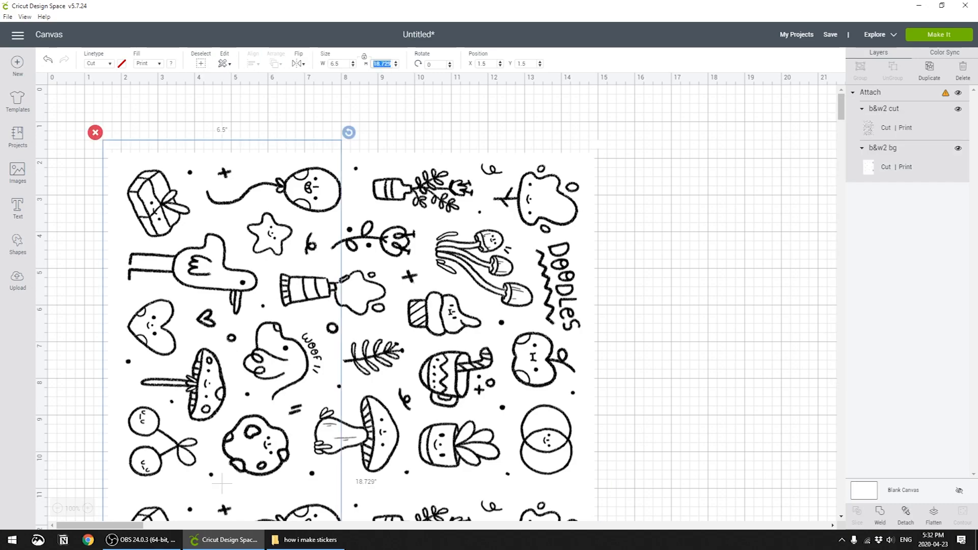
type("9")
key("Return")
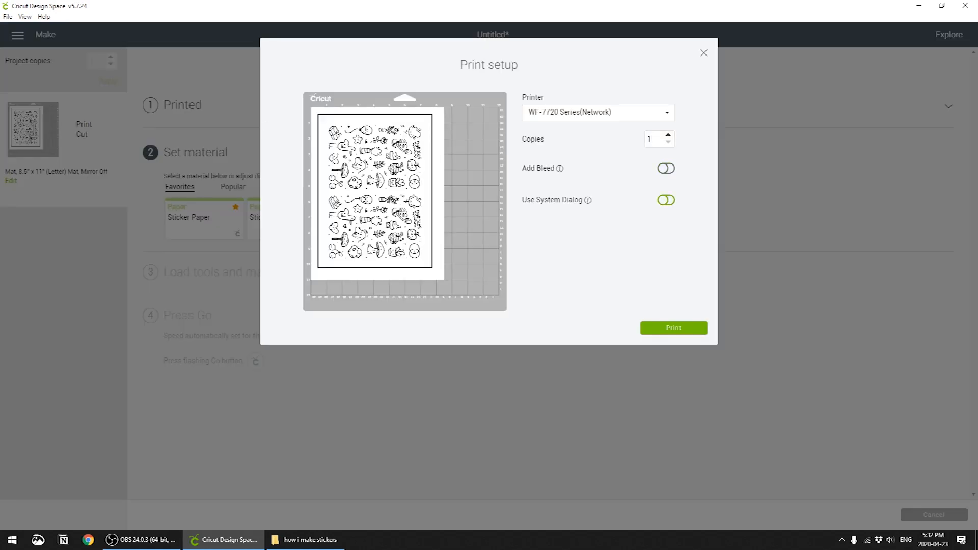
Send the sheet to print with Use System Dialog enabled and apply the "stickers vinyl" preset in the printing preferences
left_click(666, 200)
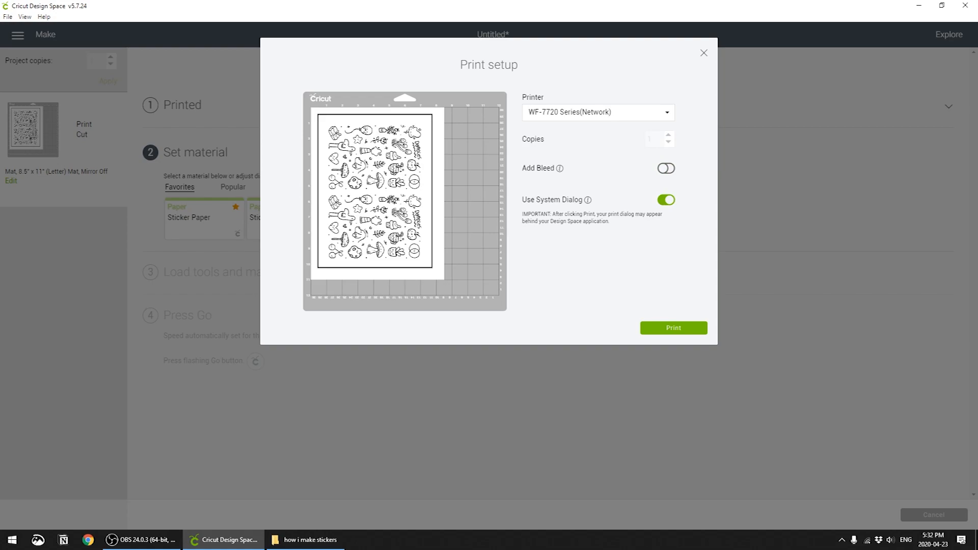
left_click(673, 329)
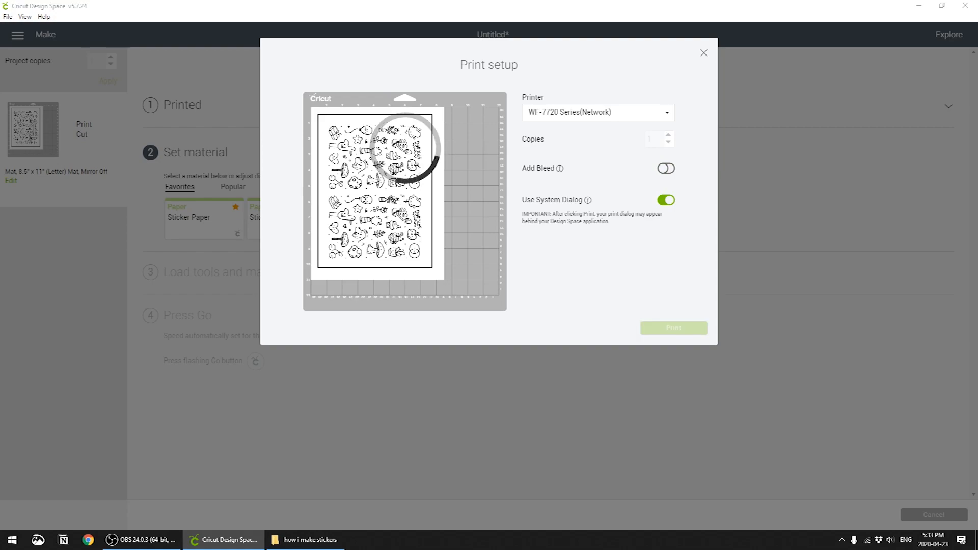
left_click(207, 101)
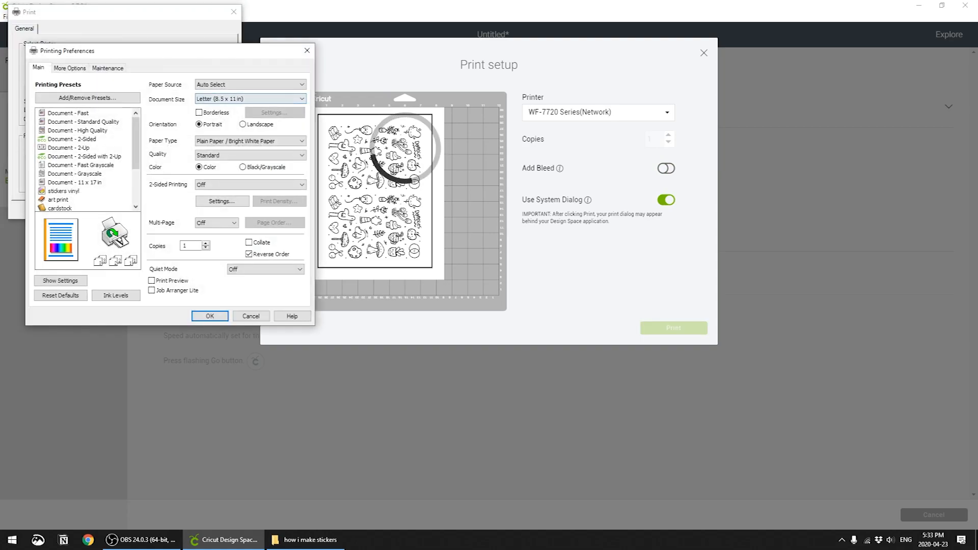
scroll(97, 175, "down", 2)
left_click(64, 130)
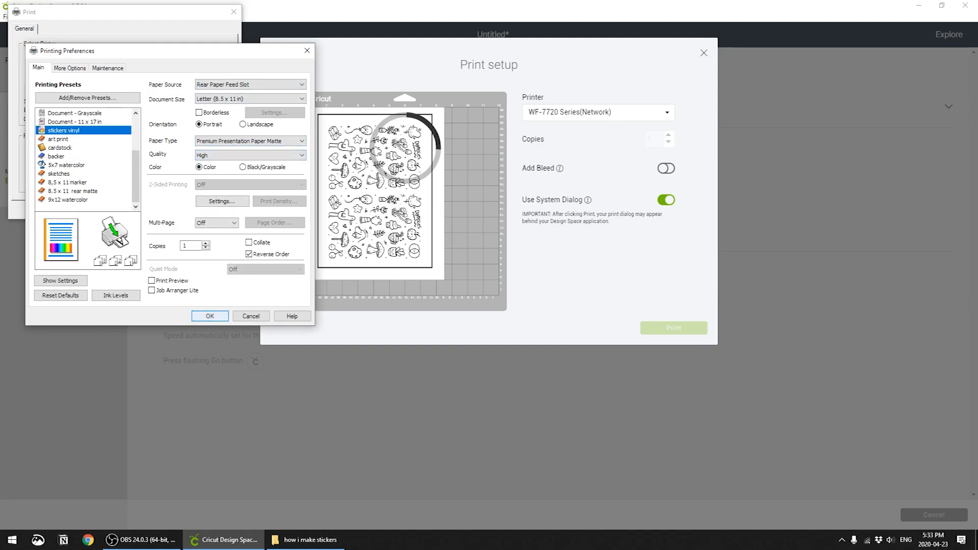
key("Return")
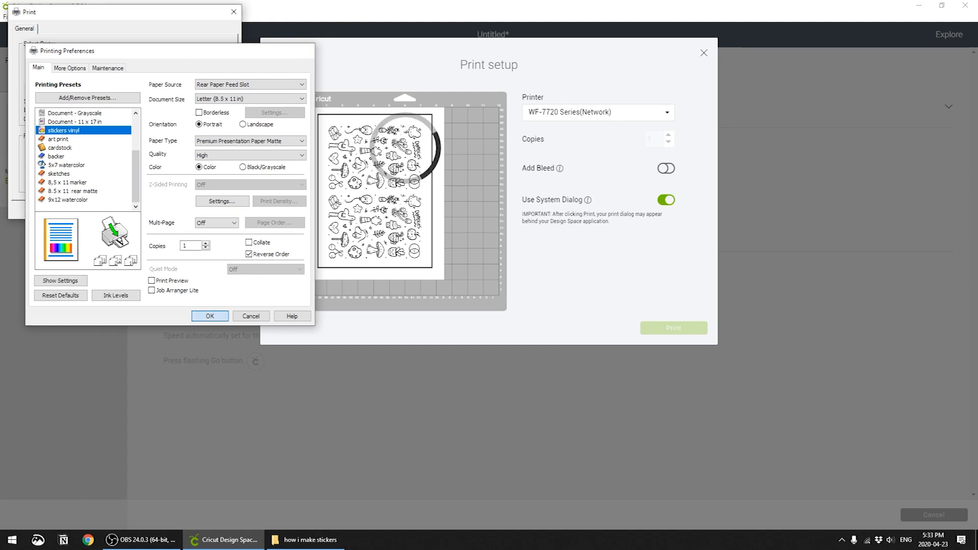